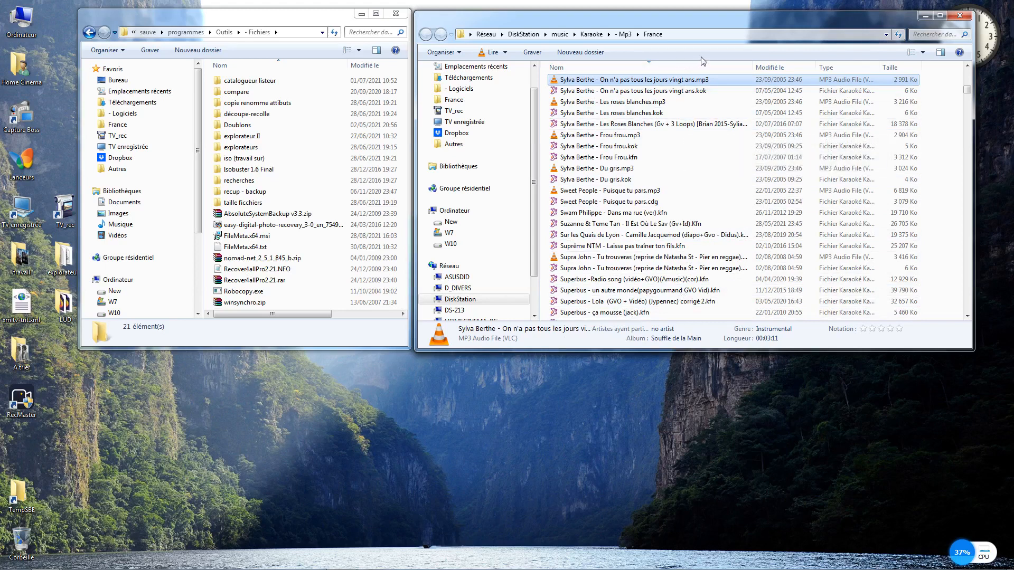
Step: Show the Notation column in the France folder's detailed file list and place it before the Nom column
{"action": "left_click", "coordinate": [924, 56]}
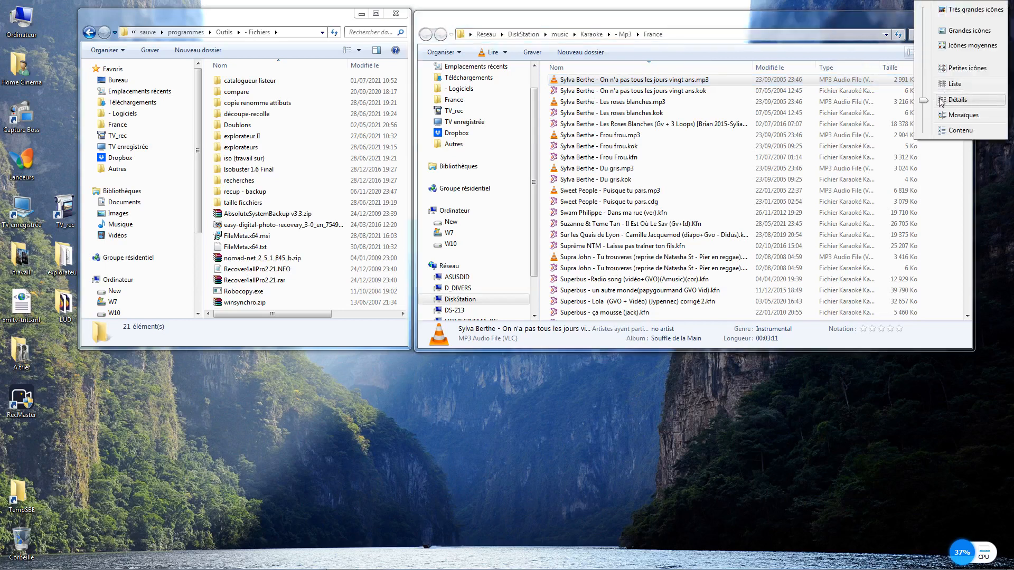
{"action": "left_click", "coordinate": [818, 56]}
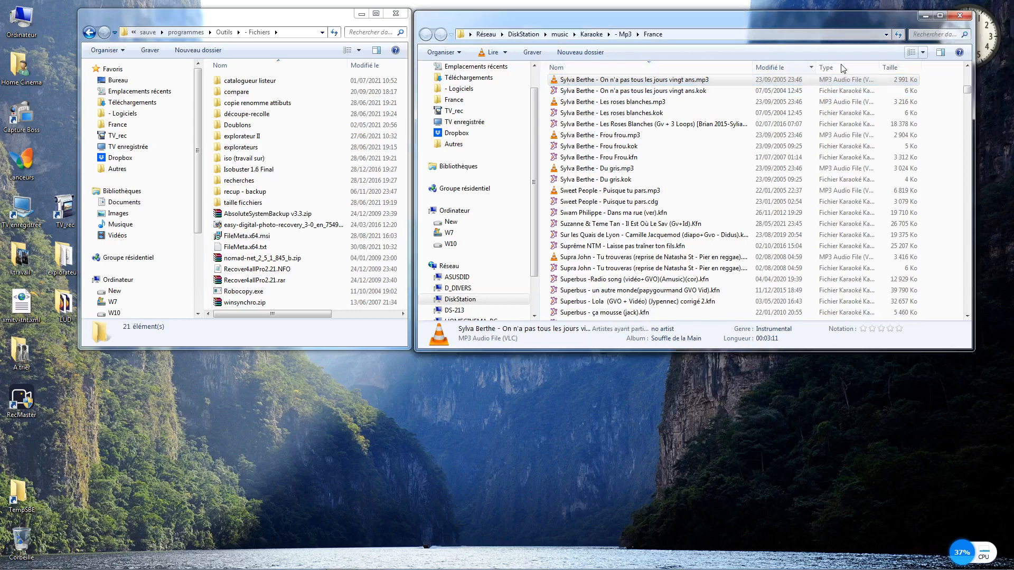
{"action": "right_click", "coordinate": [652, 71]}
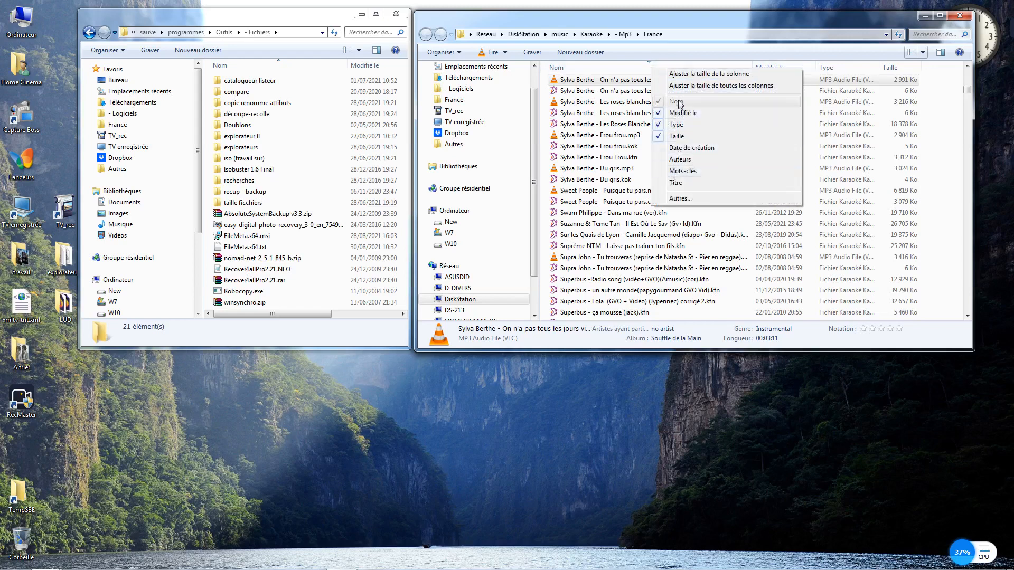
{"action": "left_click", "coordinate": [682, 199]}
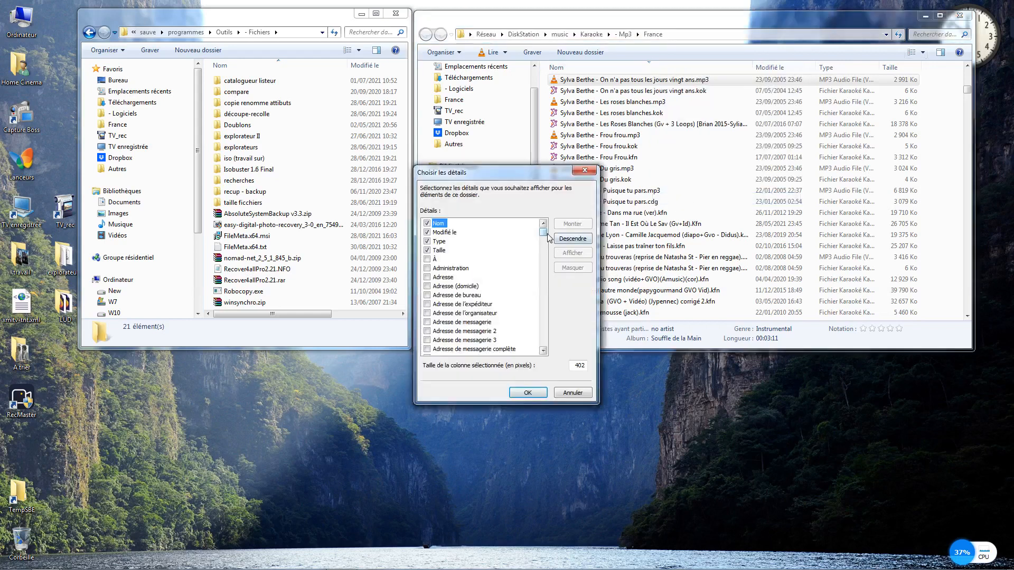
{"action": "left_click_drag", "start_coordinate": [544, 234], "coordinate": [509, 298]}
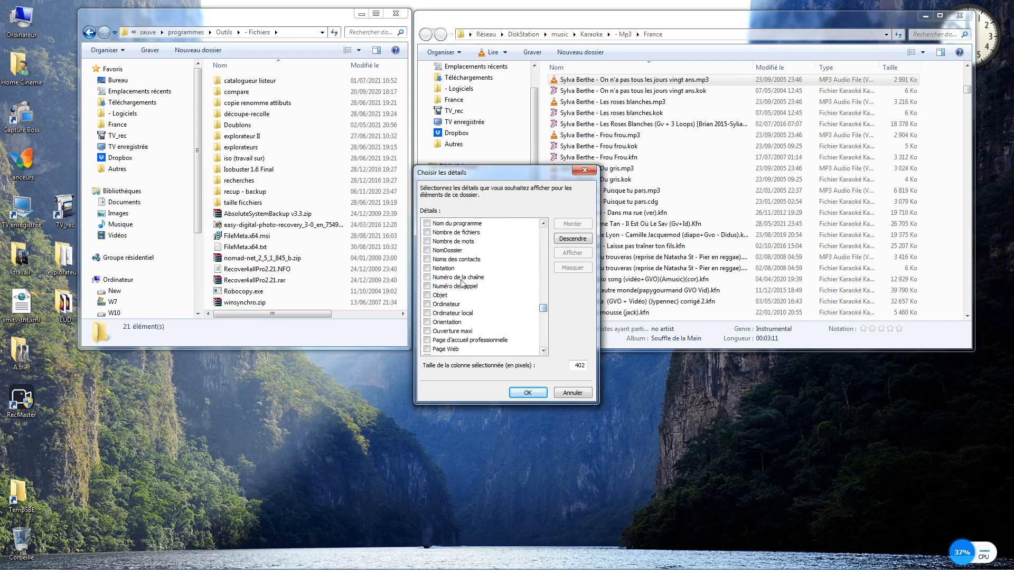
{"action": "left_click", "coordinate": [426, 268]}
{"action": "left_click", "coordinate": [527, 392]}
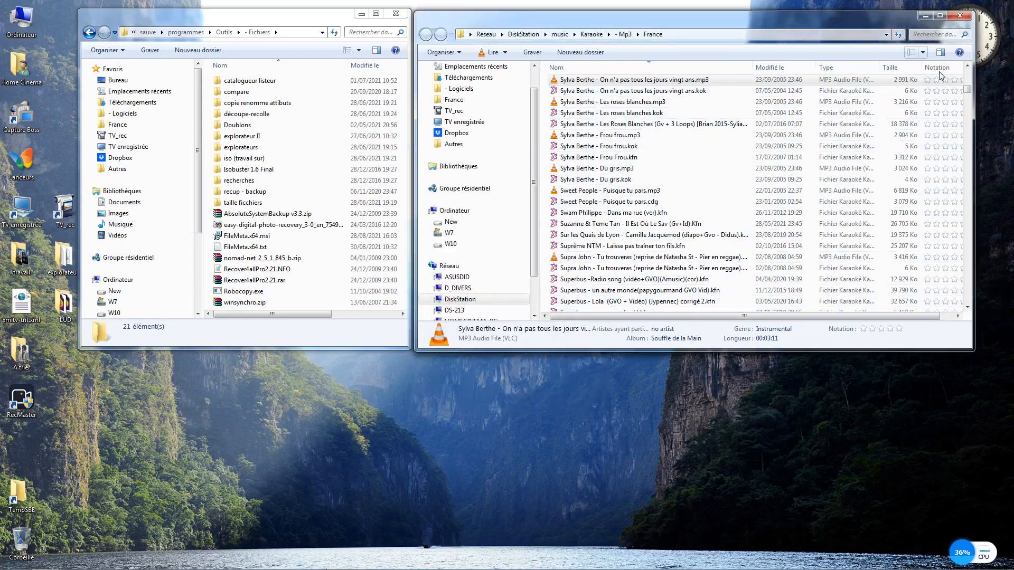
{"action": "left_click_drag", "start_coordinate": [937, 67], "coordinate": [625, 66]}
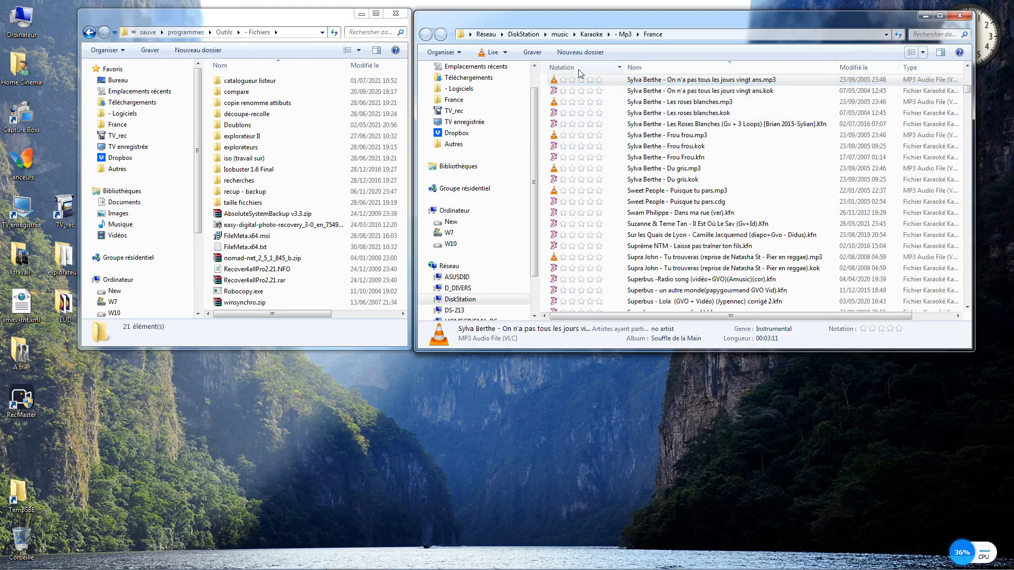
Step: Check the detailed properties of "Sylva Berthe - On n'a pas tous les jours vingt ans.mp3" and close them
{"action": "right_click", "coordinate": [682, 81]}
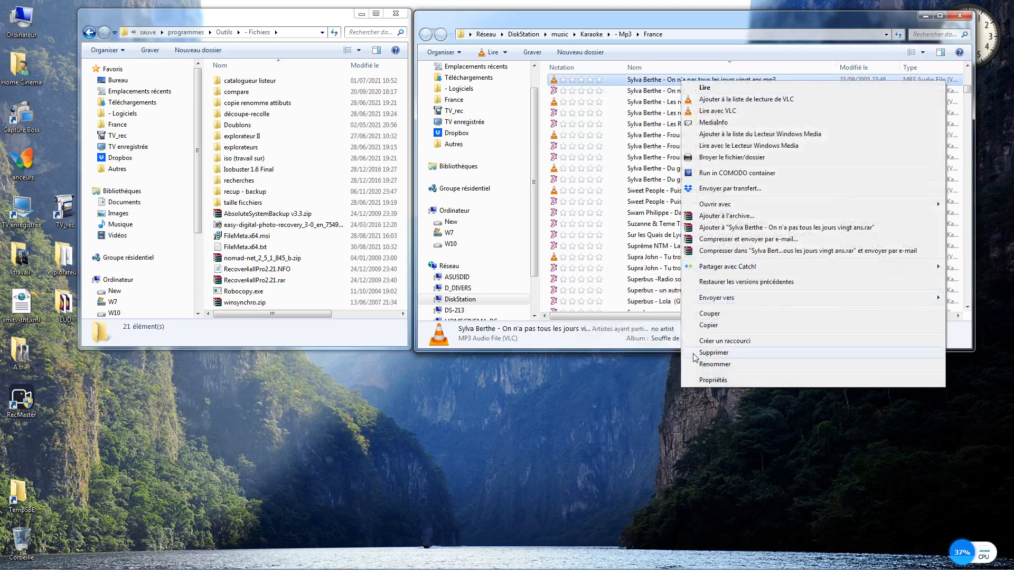
{"action": "left_click", "coordinate": [706, 380]}
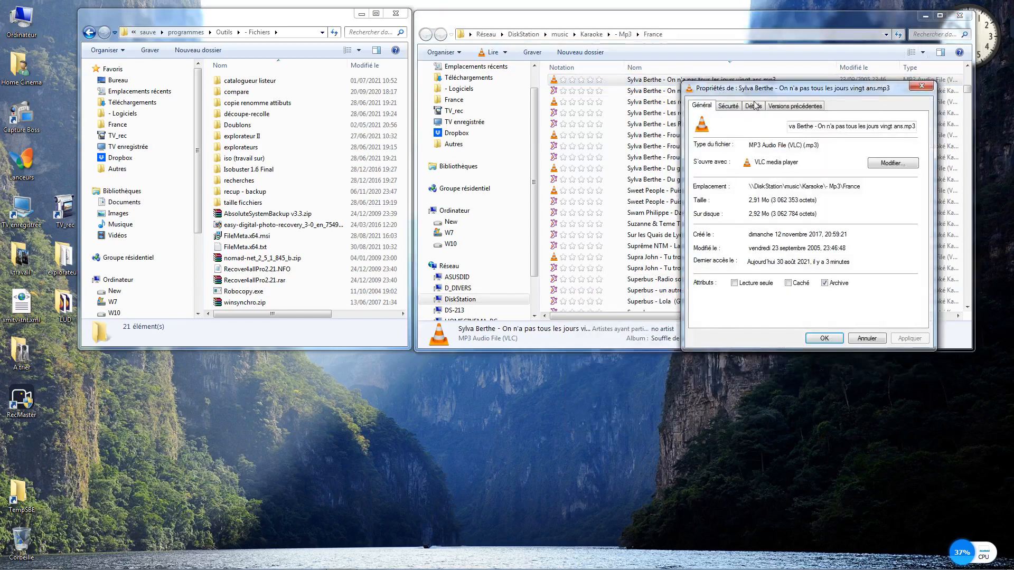
{"action": "left_click", "coordinate": [753, 105]}
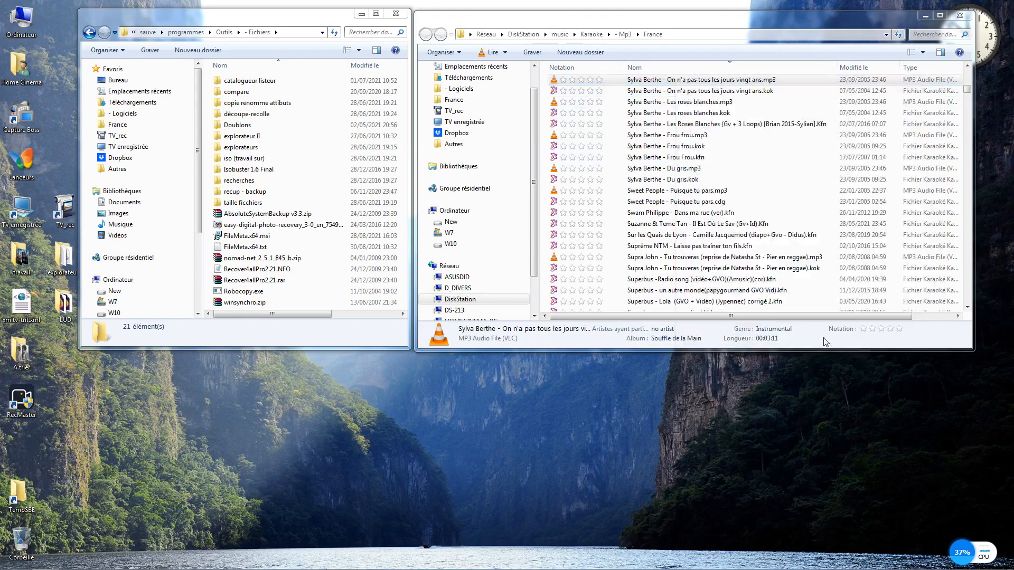
{"action": "left_click", "coordinate": [824, 338]}
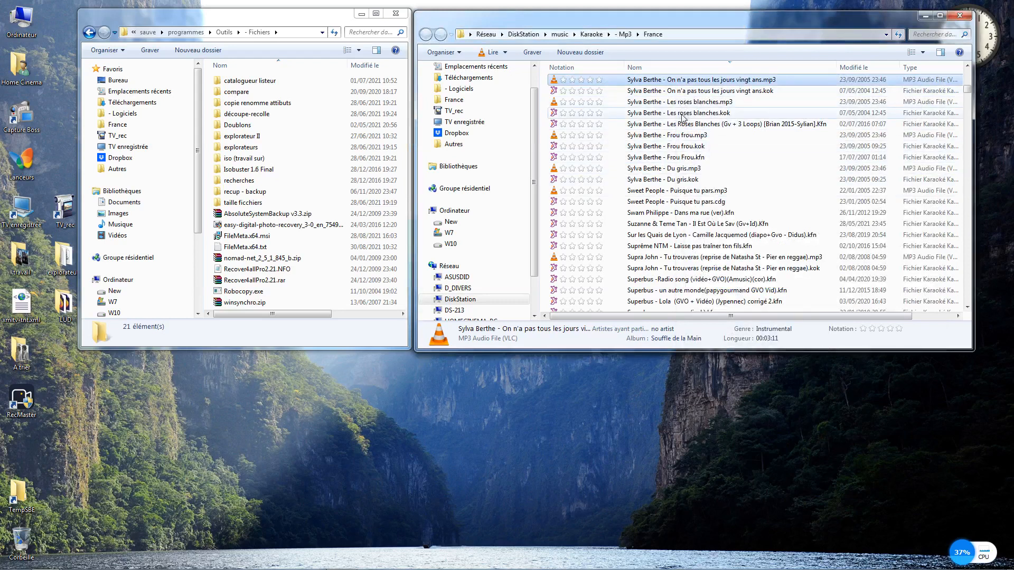
Step: Check the detailed properties of "Sylva Berthe - Les roses blanches.kok" and close them
{"action": "left_click", "coordinate": [657, 114]}
{"action": "right_click", "coordinate": [658, 115]}
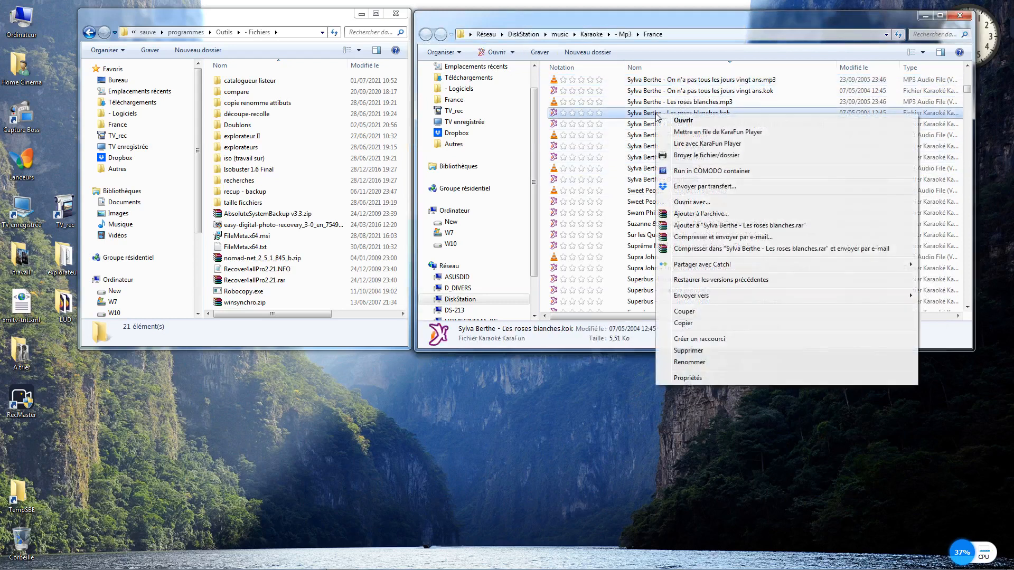
{"action": "left_click", "coordinate": [684, 379]}
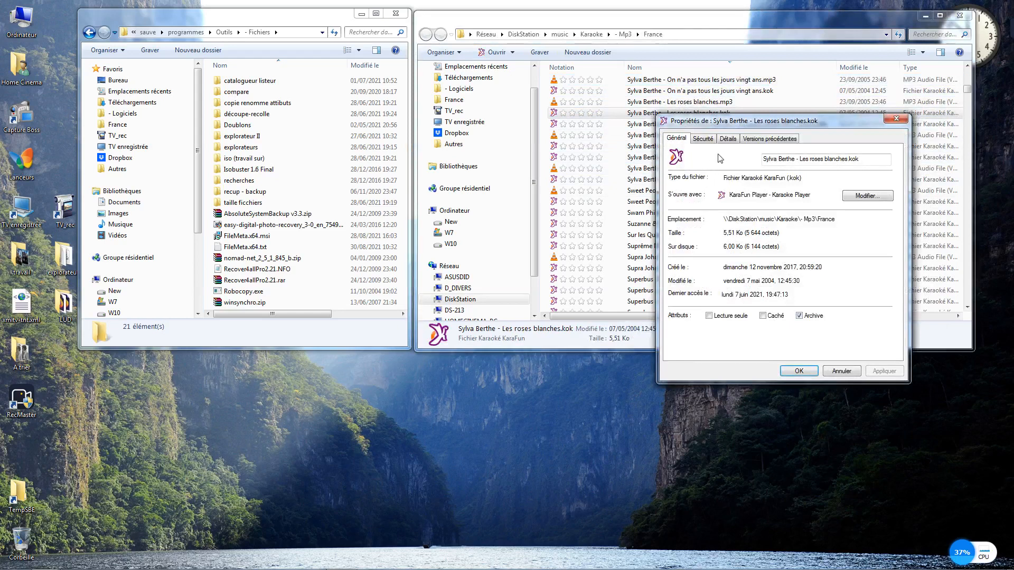
{"action": "left_click", "coordinate": [728, 139]}
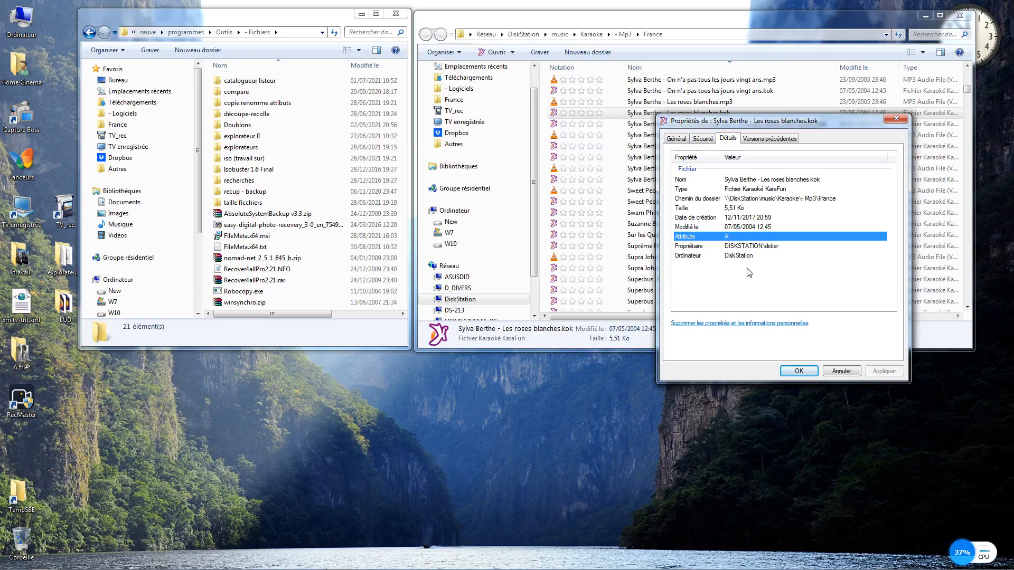
{"action": "left_click", "coordinate": [796, 373]}
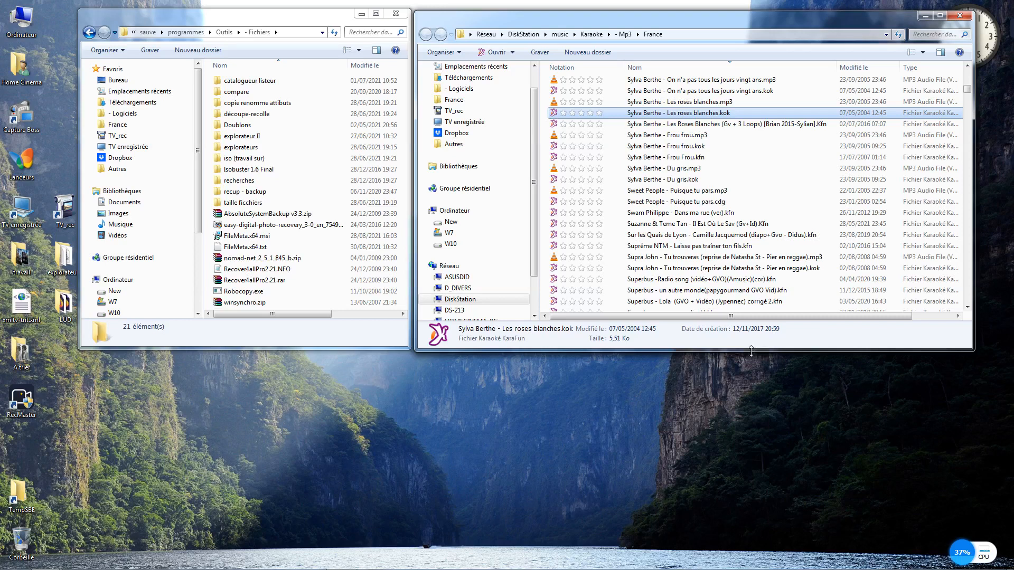
Step: Run the FileMeta.x64.msi installer and repair the File Metadata 64-bit installation through to the end of the wizard
{"action": "left_click", "coordinate": [247, 237]}
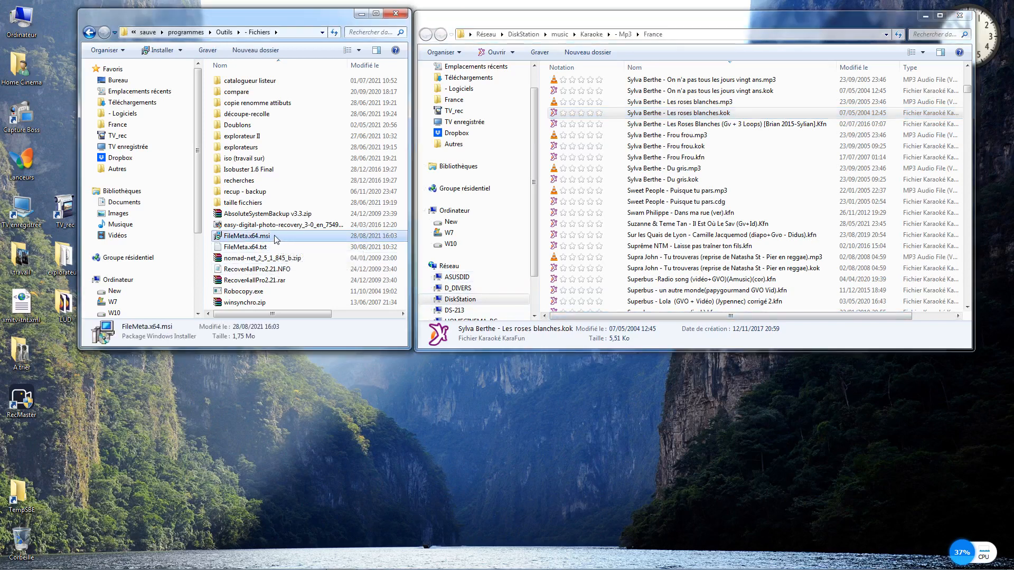
{"action": "double_click", "coordinate": [245, 237]}
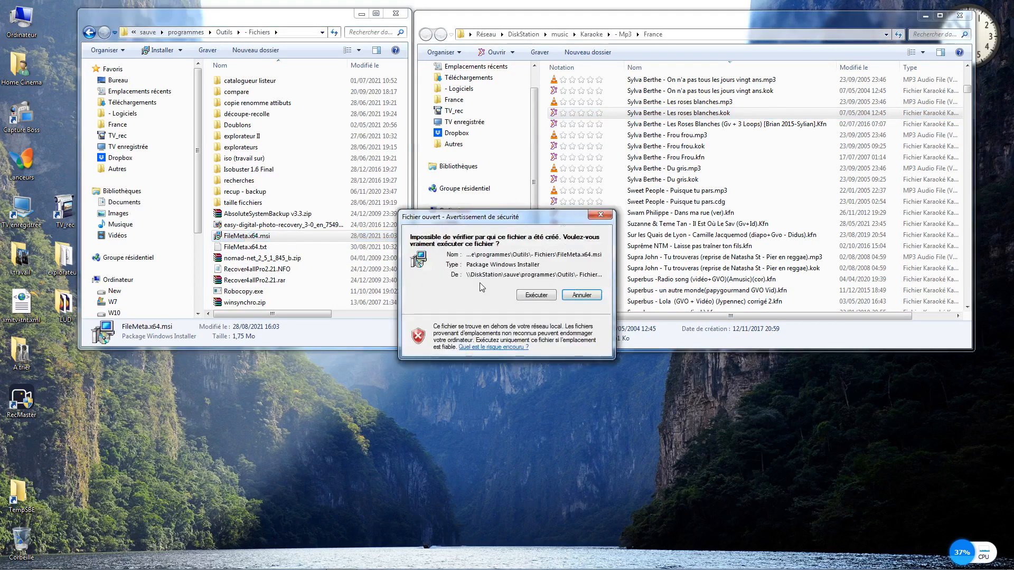
{"action": "left_click", "coordinate": [550, 296]}
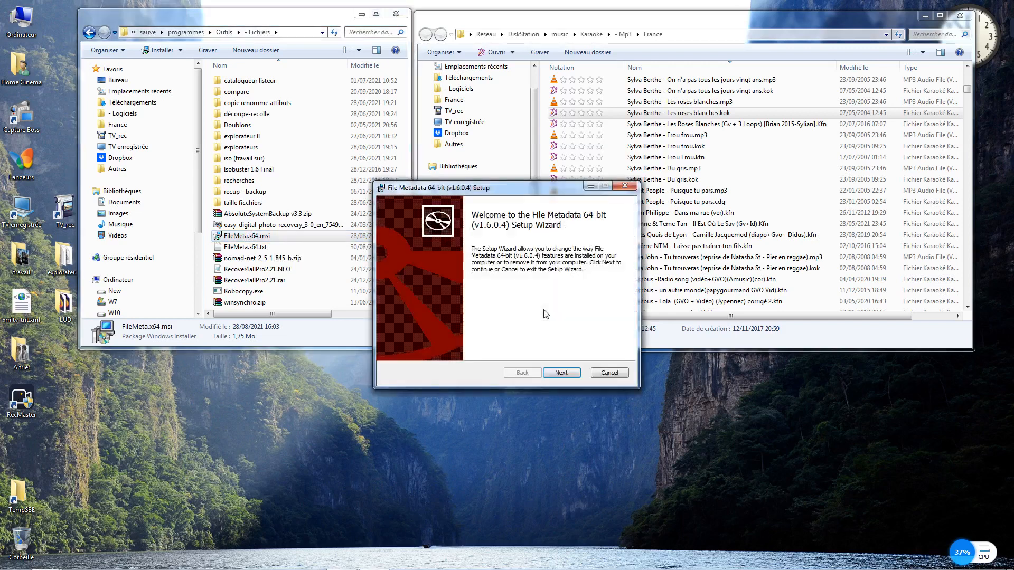
{"action": "left_click", "coordinate": [562, 372]}
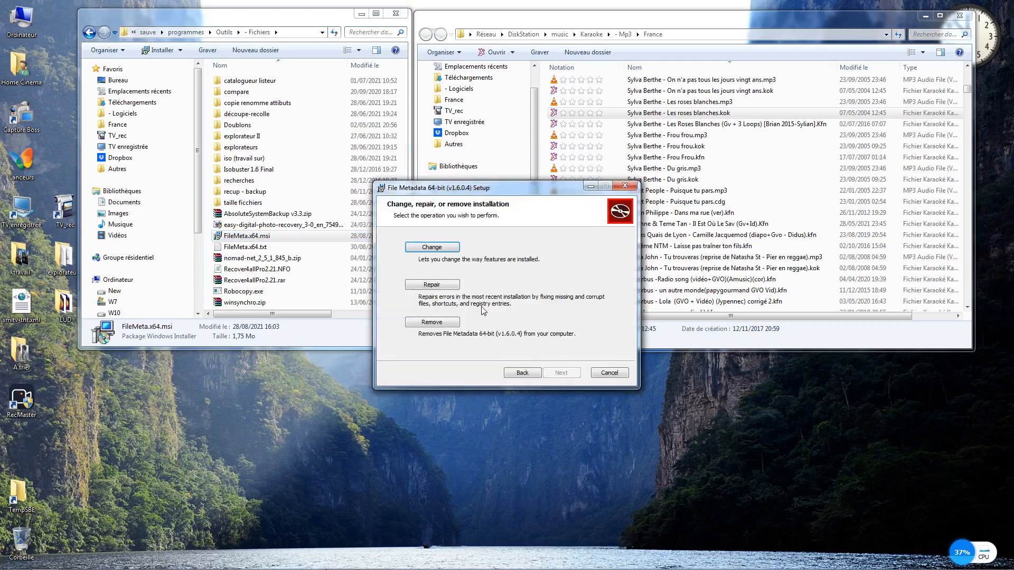
{"action": "left_click", "coordinate": [444, 286]}
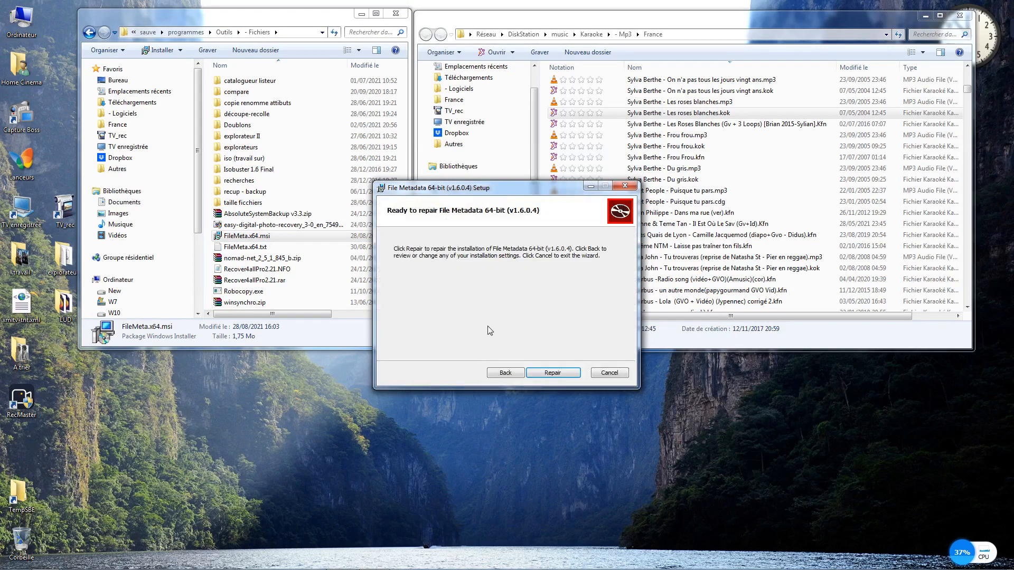
{"action": "left_click", "coordinate": [572, 374]}
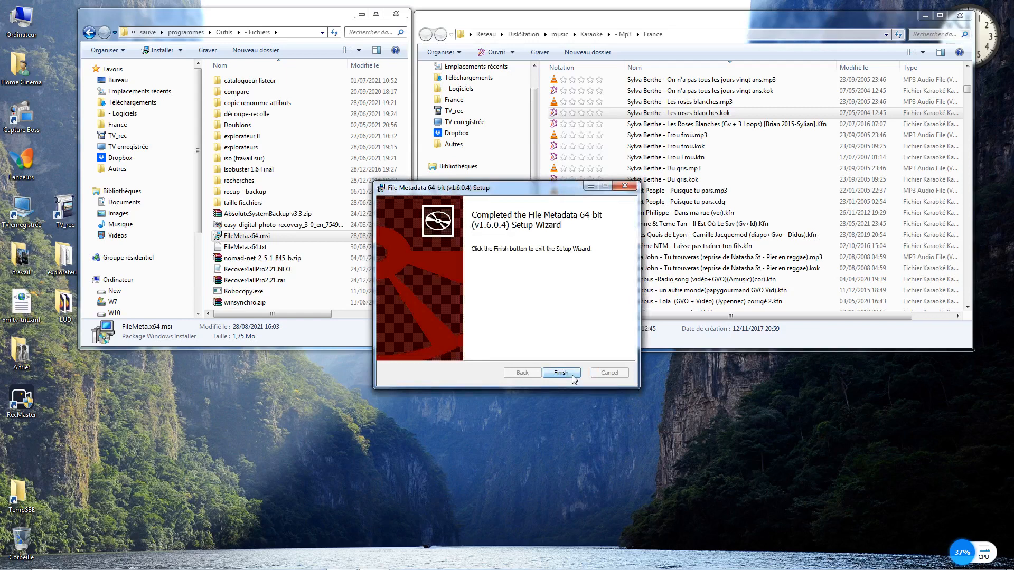
{"action": "left_click", "coordinate": [561, 373]}
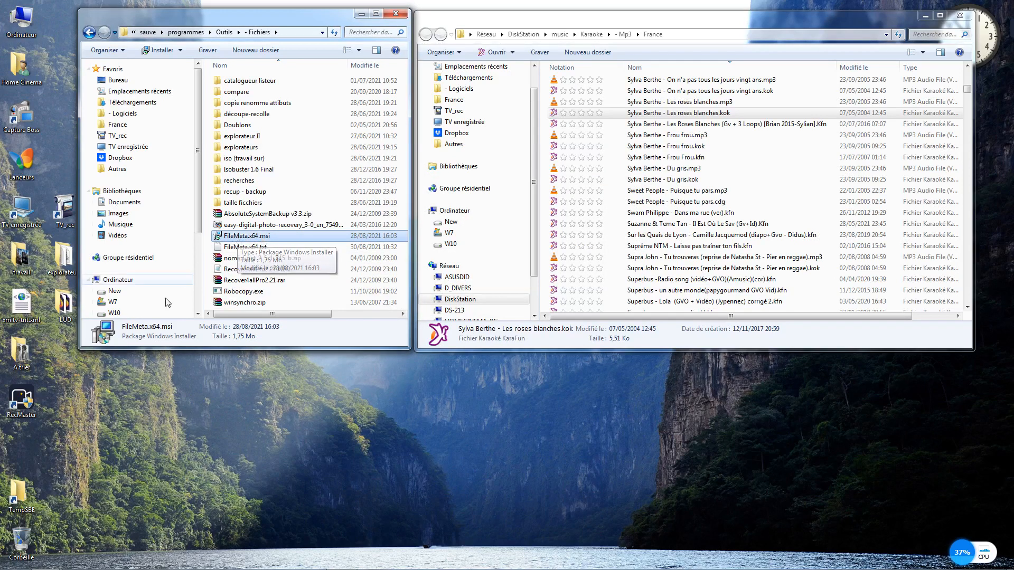
Step: Launch File Association Manager from the File Metadata program group
{"action": "left_click", "coordinate": [11, 563]}
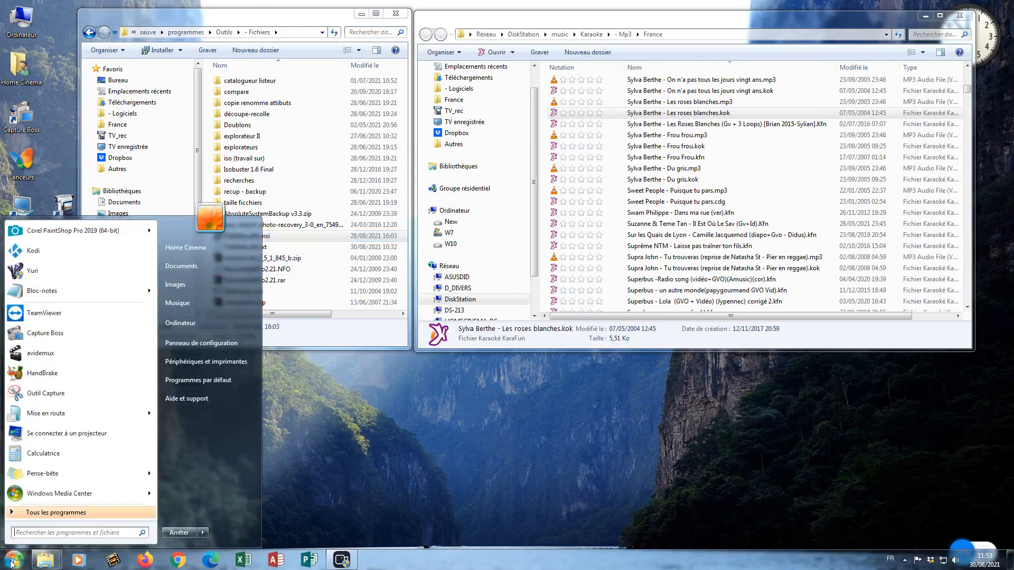
{"action": "left_click", "coordinate": [52, 512]}
{"action": "scroll", "coordinate": [68, 430], "scroll_direction": "down", "scroll_amount": 5}
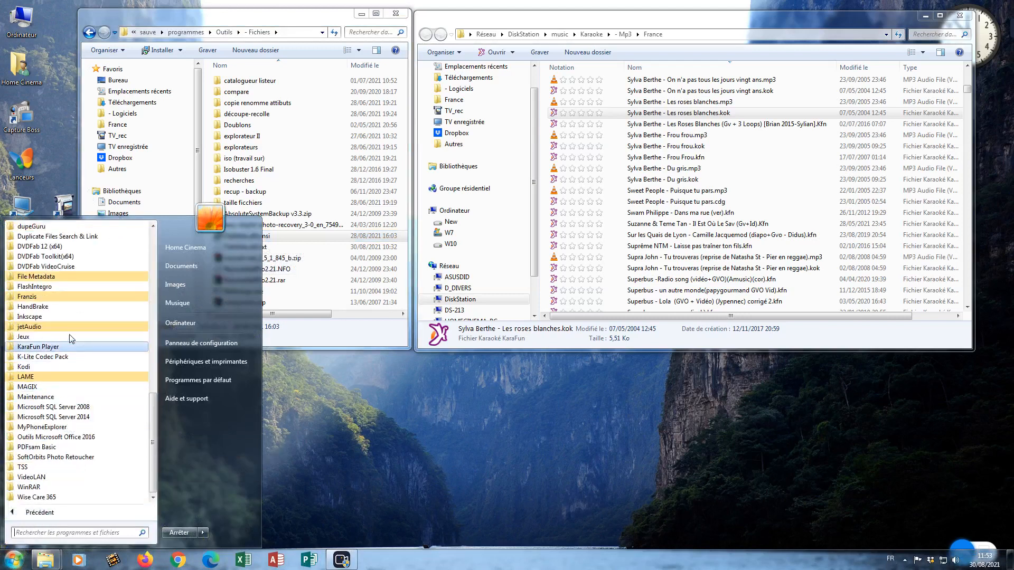
{"action": "left_click", "coordinate": [51, 277]}
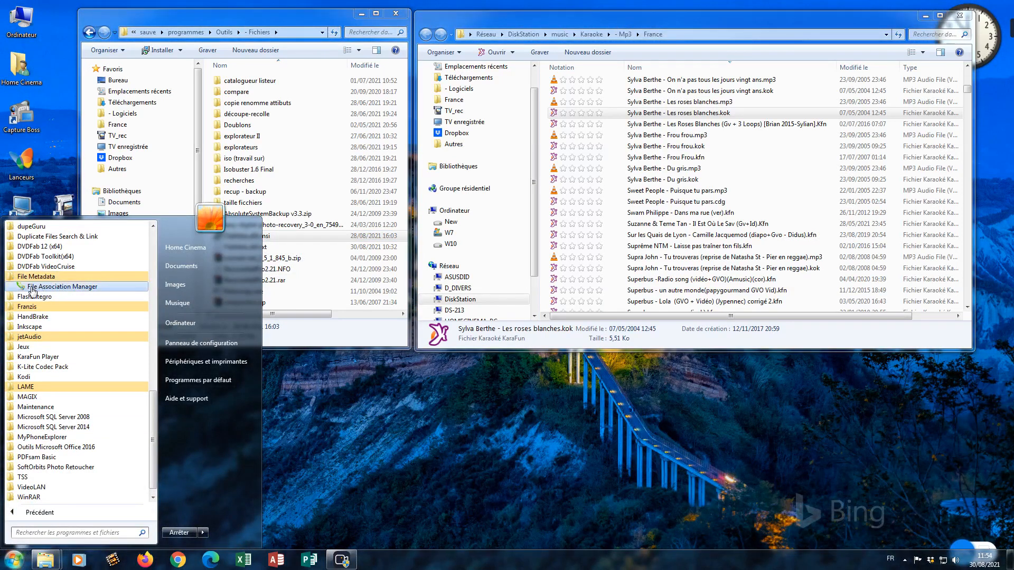
{"action": "left_click", "coordinate": [79, 287]}
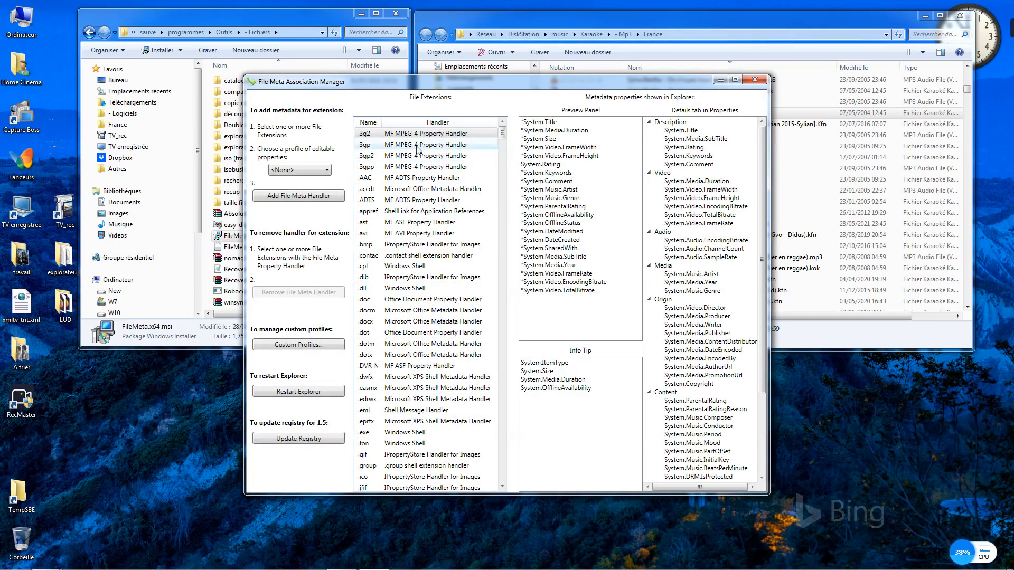
Step: Examine the file extension list to compare extensions that have a property handler with those that have none
{"action": "scroll", "coordinate": [418, 149], "scroll_direction": "down", "scroll_amount": 20}
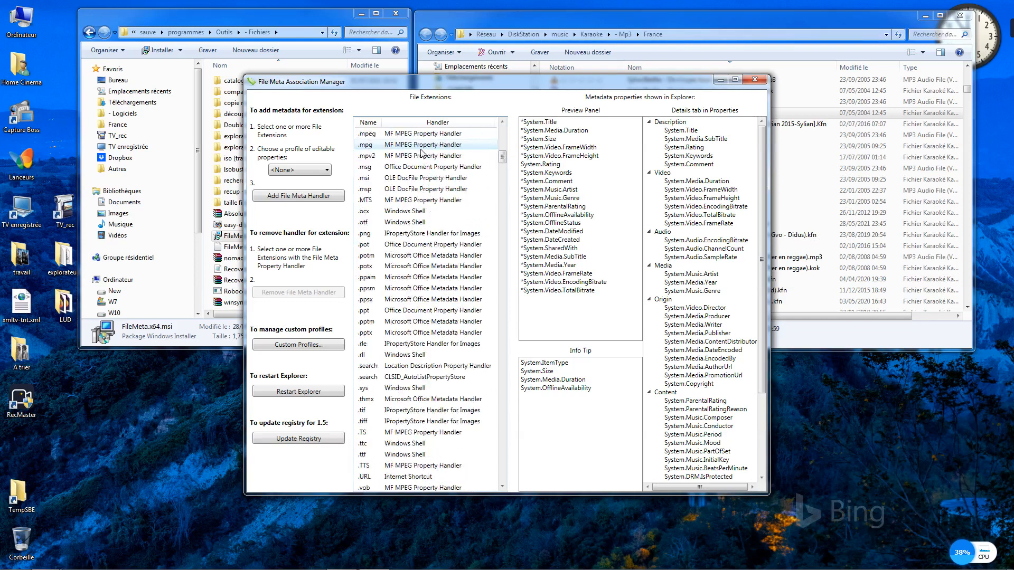
{"action": "scroll", "coordinate": [421, 153], "scroll_direction": "down", "scroll_amount": 8}
{"action": "scroll", "coordinate": [421, 154], "scroll_direction": "up", "scroll_amount": 20}
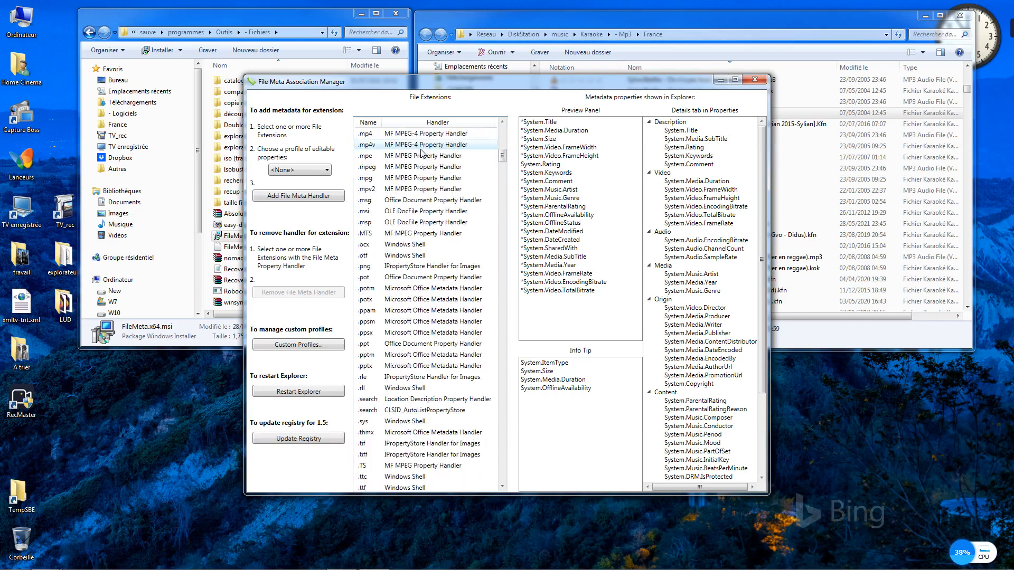
{"action": "scroll", "coordinate": [420, 153], "scroll_direction": "down", "scroll_amount": 20}
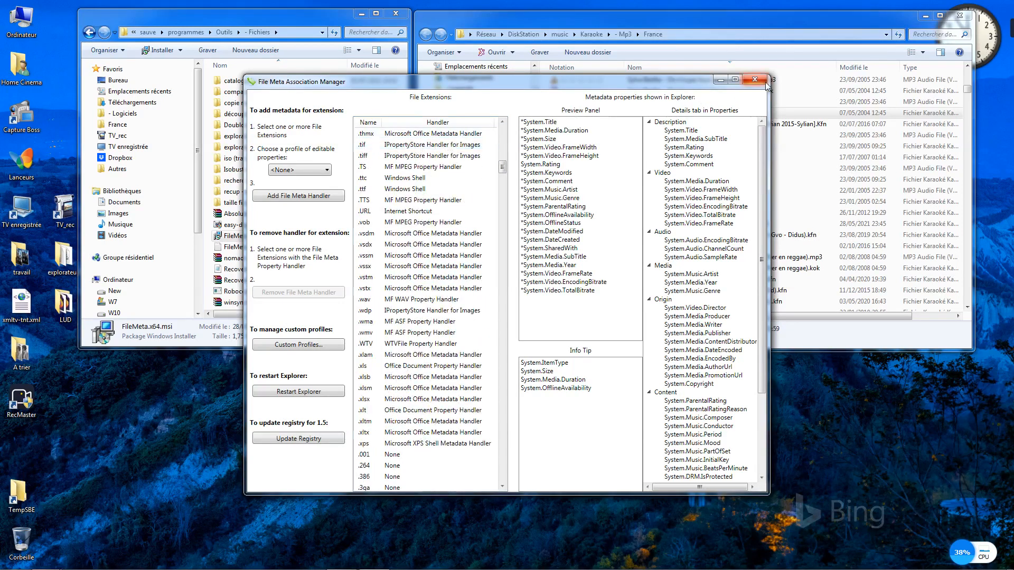
{"action": "scroll", "coordinate": [432, 204], "scroll_direction": "down", "scroll_amount": 1}
{"action": "scroll", "coordinate": [432, 203], "scroll_direction": "down", "scroll_amount": 5}
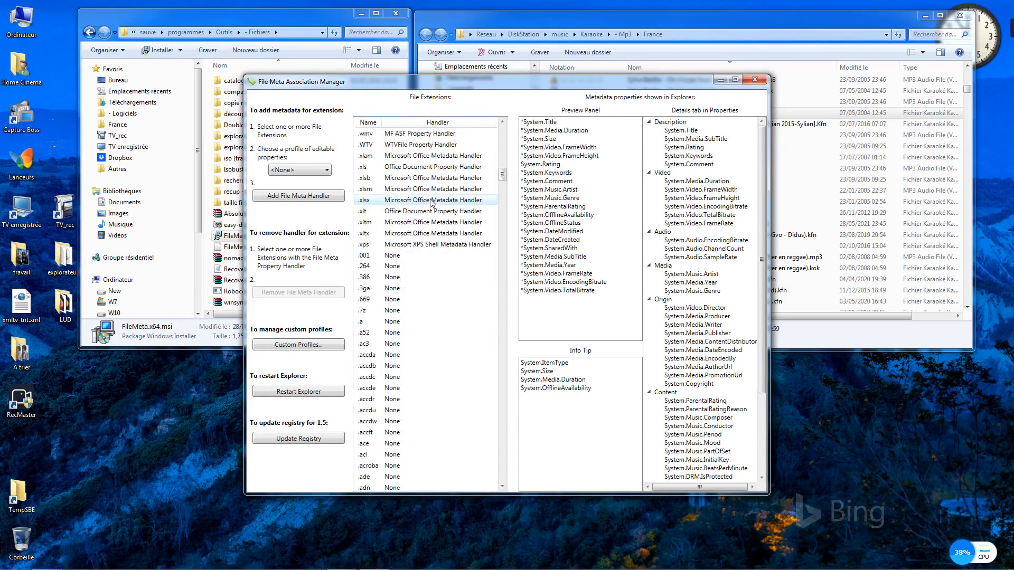
{"action": "scroll", "coordinate": [432, 203], "scroll_direction": "up", "scroll_amount": 11}
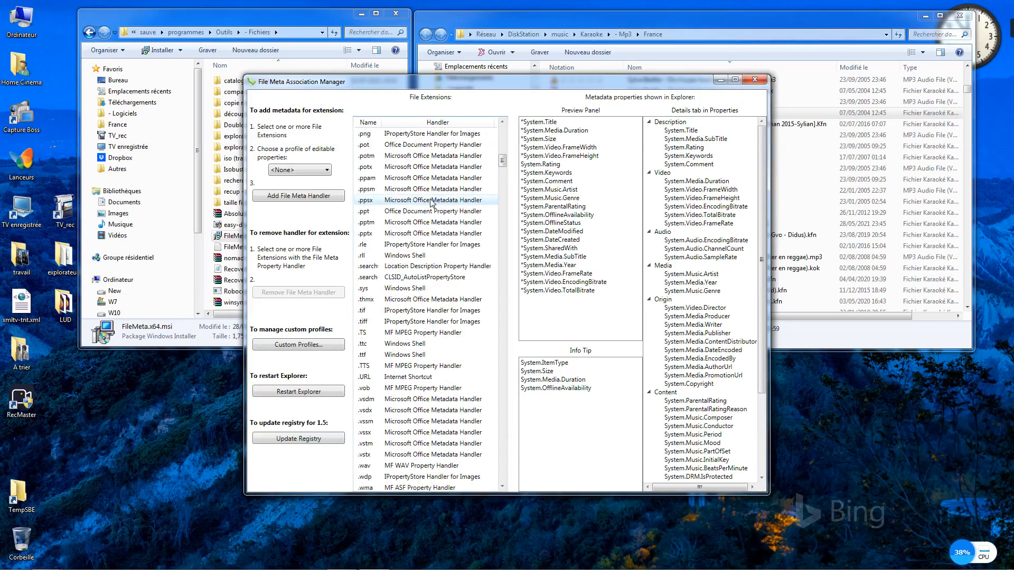
{"action": "scroll", "coordinate": [432, 203], "scroll_direction": "down", "scroll_amount": 15}
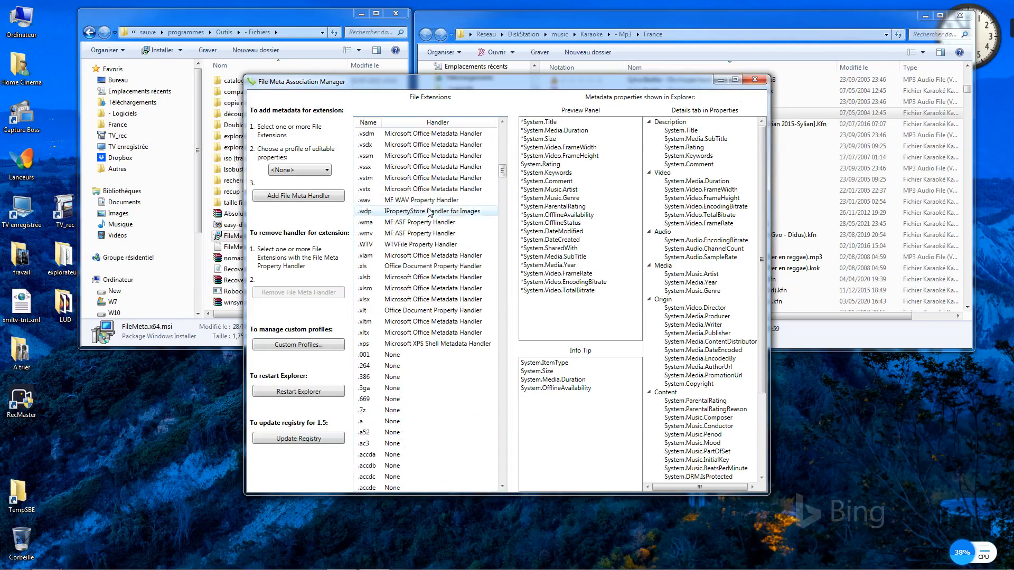
Step: Add the File Meta handler with the Simple profile to the .cdg extension
{"action": "scroll", "coordinate": [422, 240], "scroll_direction": "down", "scroll_amount": 8}
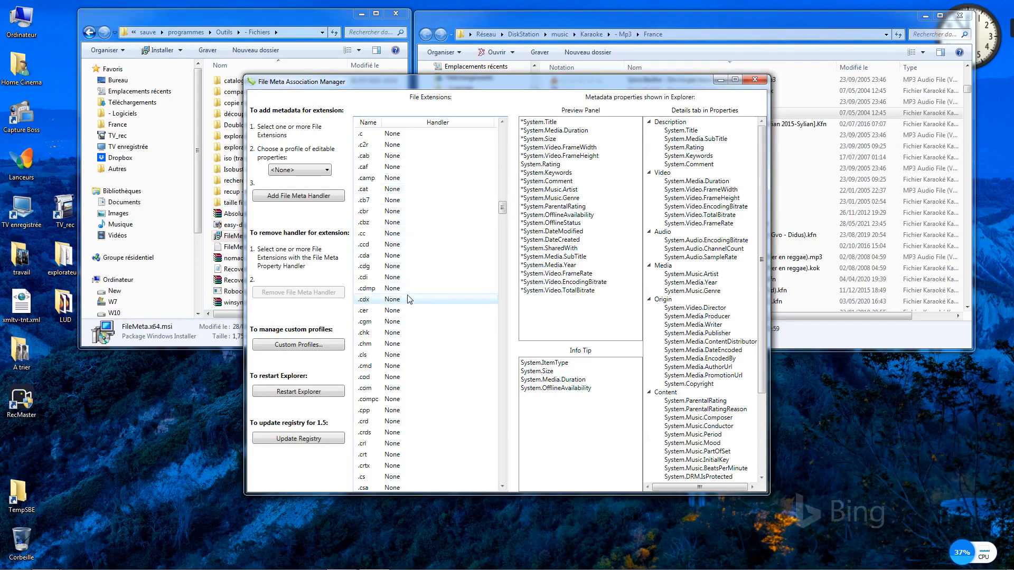
{"action": "scroll", "coordinate": [407, 293], "scroll_direction": "down", "scroll_amount": 15}
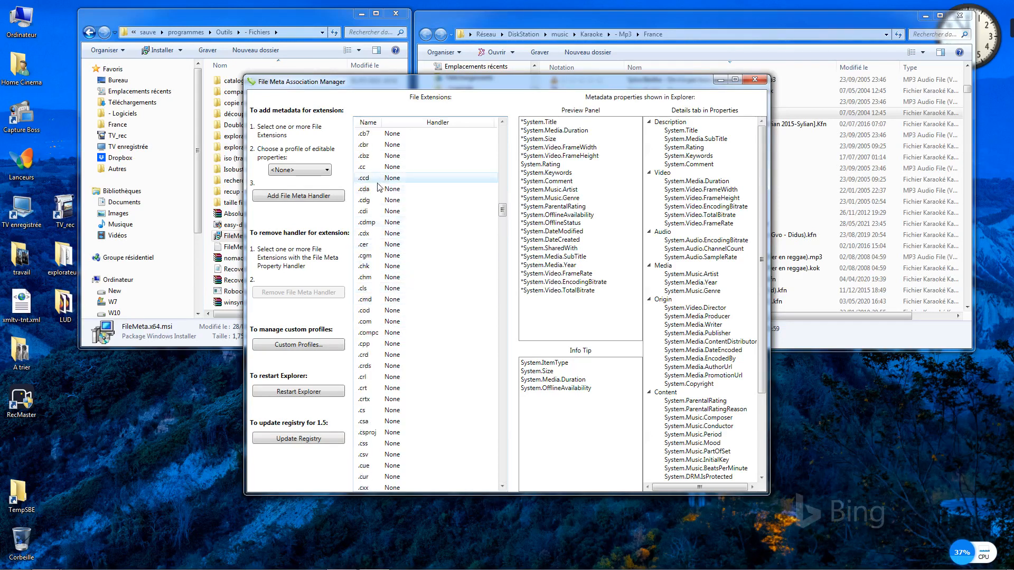
{"action": "left_click", "coordinate": [374, 203]}
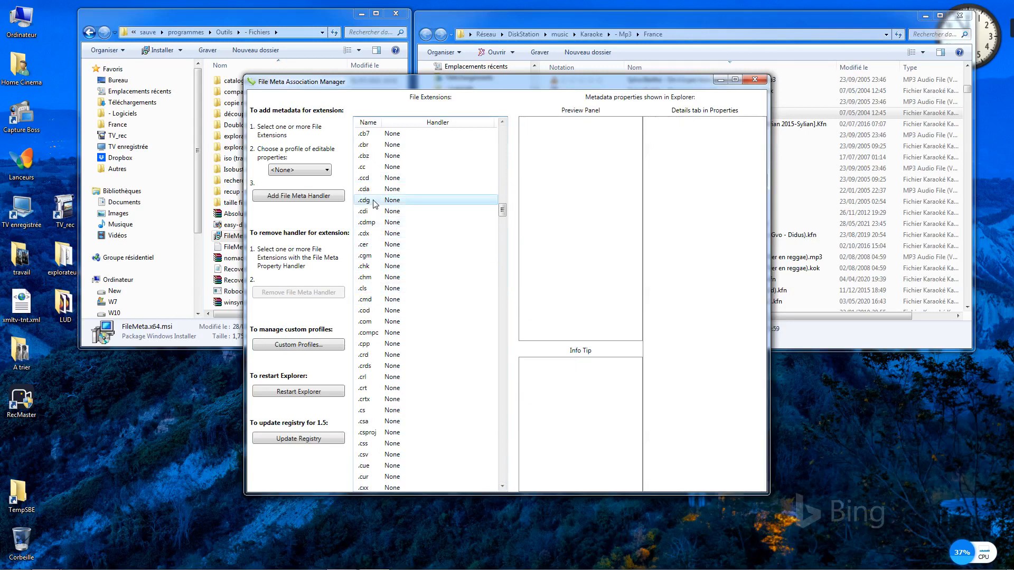
{"action": "left_click", "coordinate": [287, 169]}
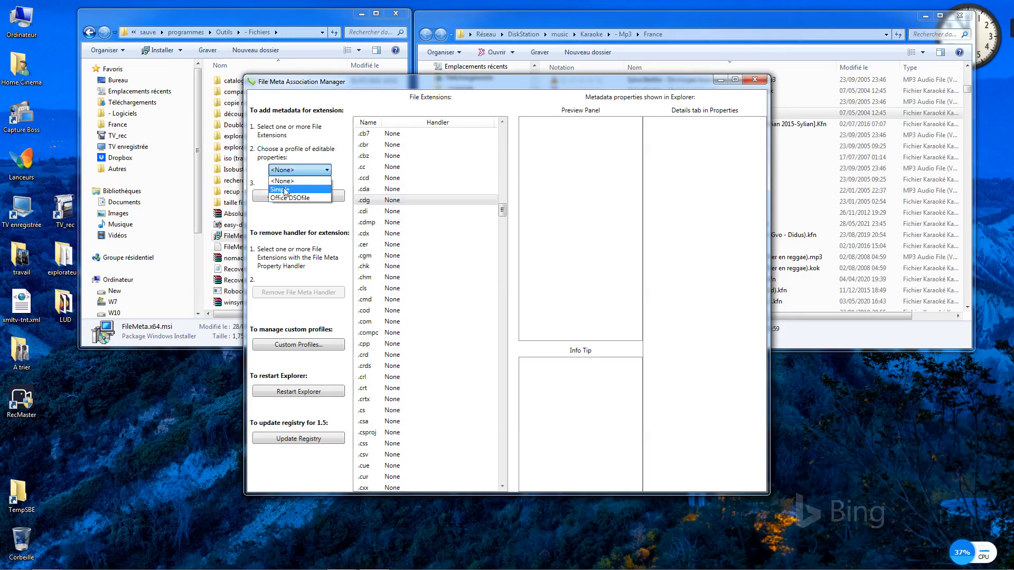
{"action": "left_click", "coordinate": [284, 188]}
{"action": "left_click", "coordinate": [291, 198]}
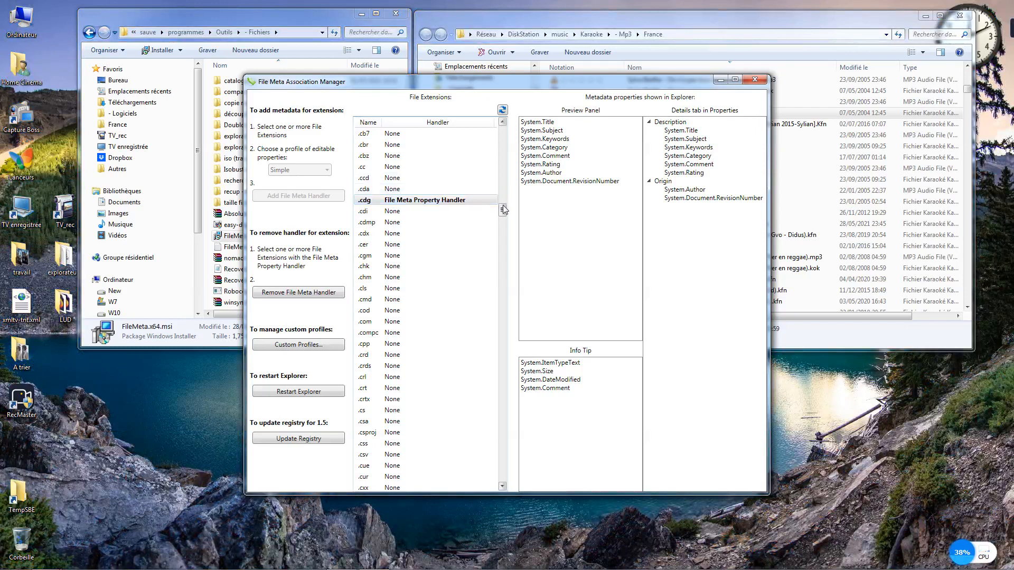
Step: Add the File Meta handler with the Simple profile to the .kfn extension
{"action": "left_click_drag", "start_coordinate": [503, 206], "coordinate": [479, 291]}
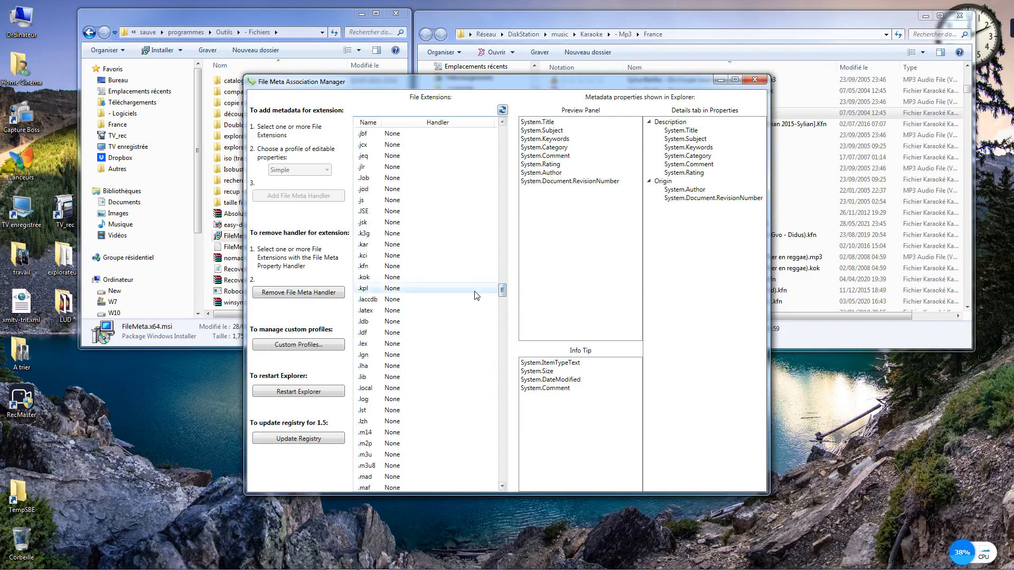
{"action": "left_click", "coordinate": [380, 267]}
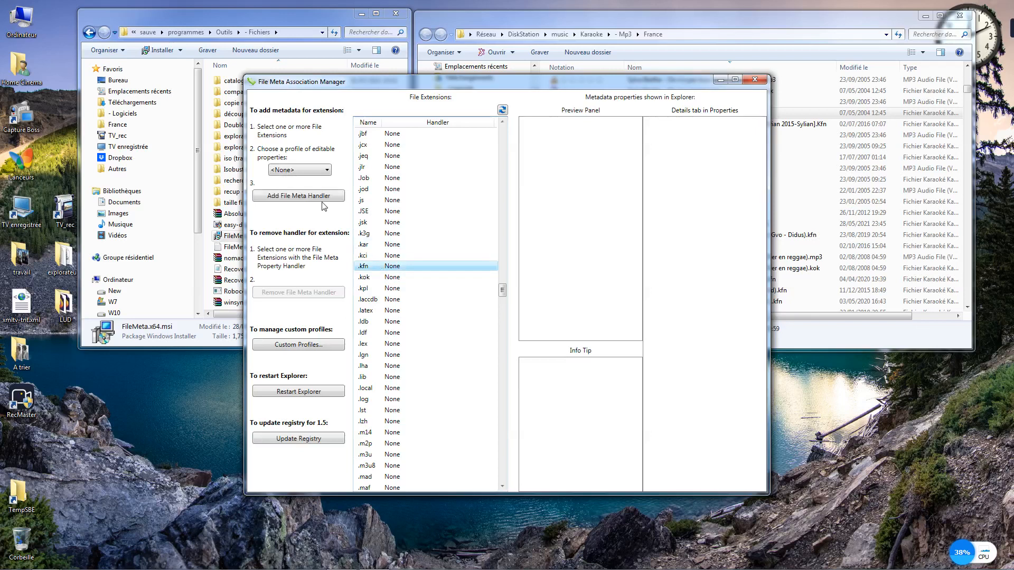
{"action": "left_click", "coordinate": [292, 171]}
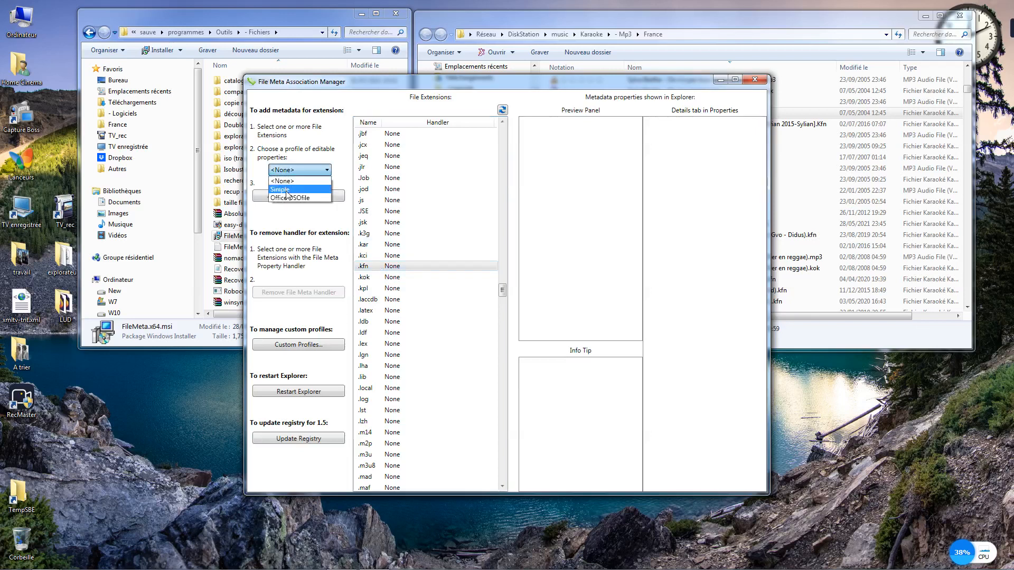
{"action": "left_click", "coordinate": [285, 189]}
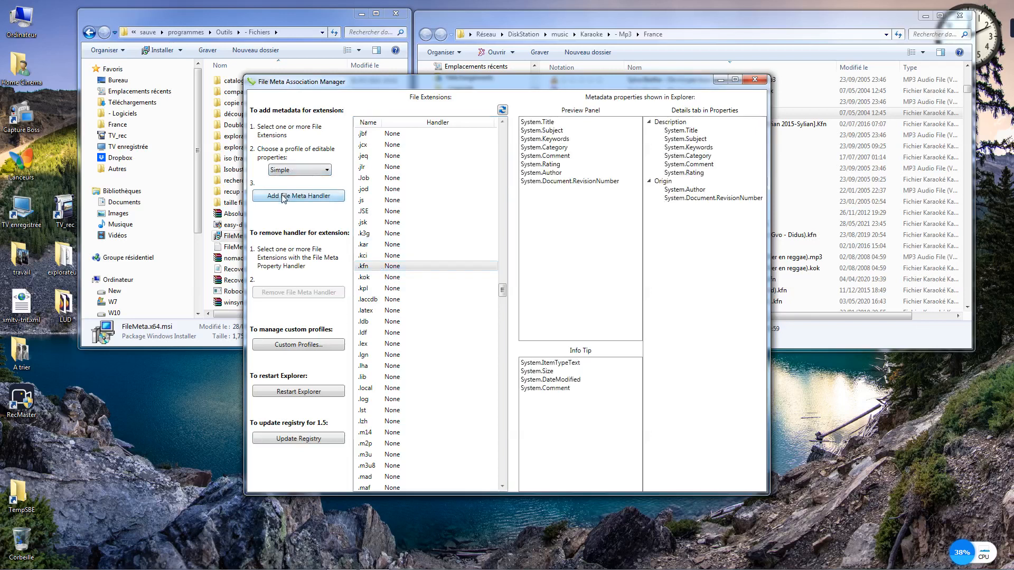
{"action": "left_click", "coordinate": [284, 197]}
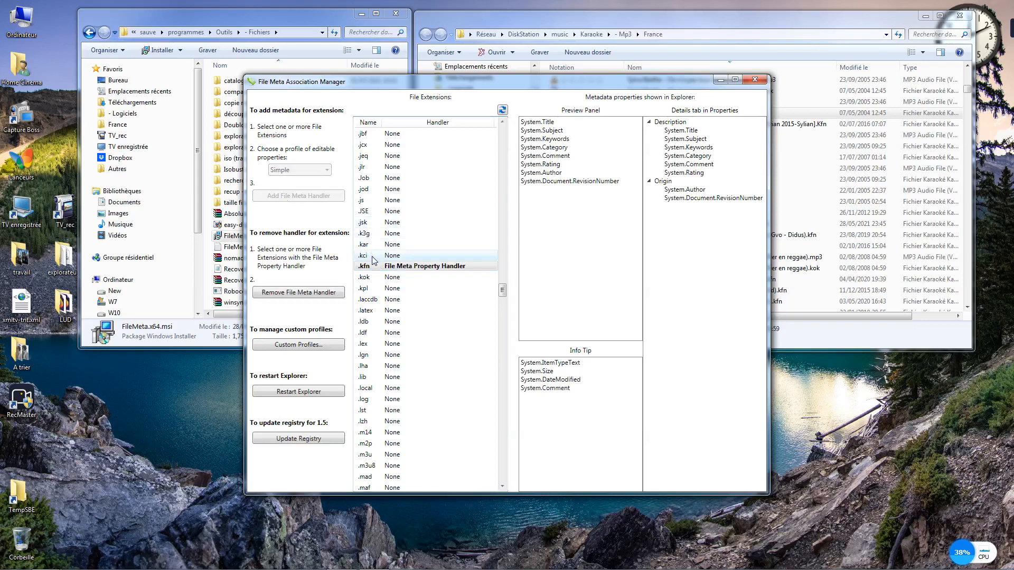
Step: Add the File Meta handler with the Simple profile to the .kok extension
{"action": "left_click", "coordinate": [391, 279]}
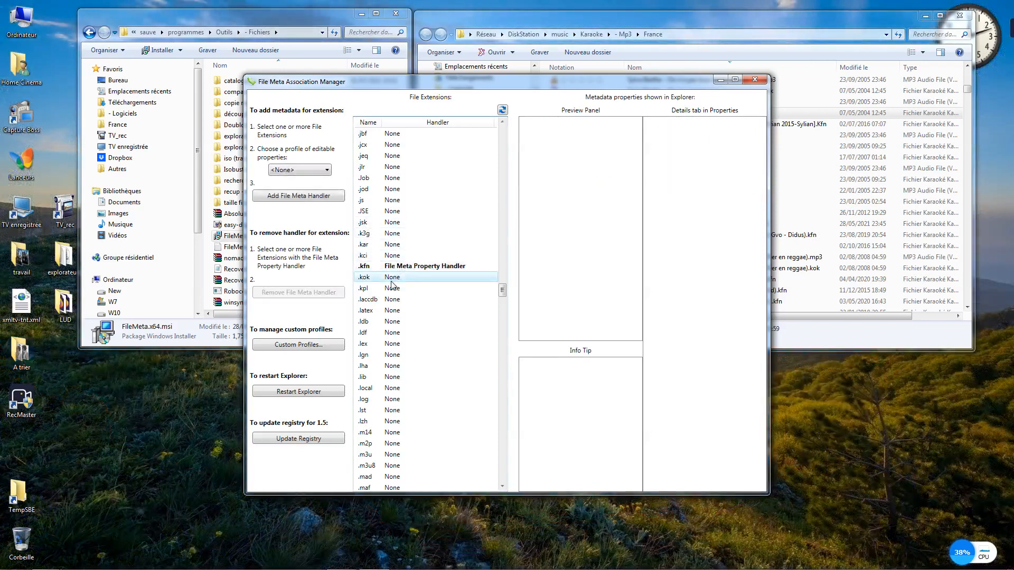
{"action": "left_click", "coordinate": [294, 171]}
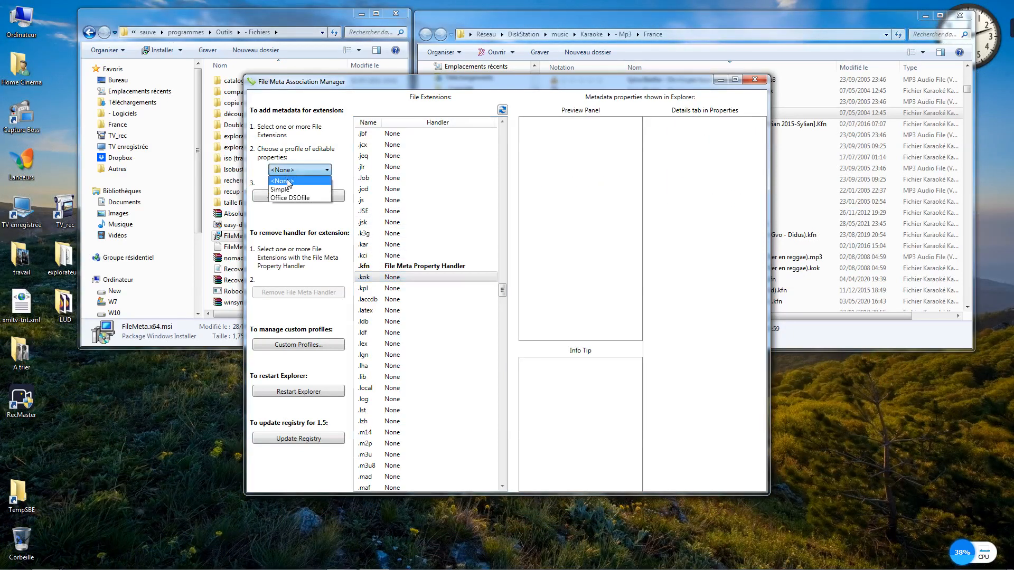
{"action": "left_click", "coordinate": [279, 189]}
{"action": "left_click", "coordinate": [285, 197]}
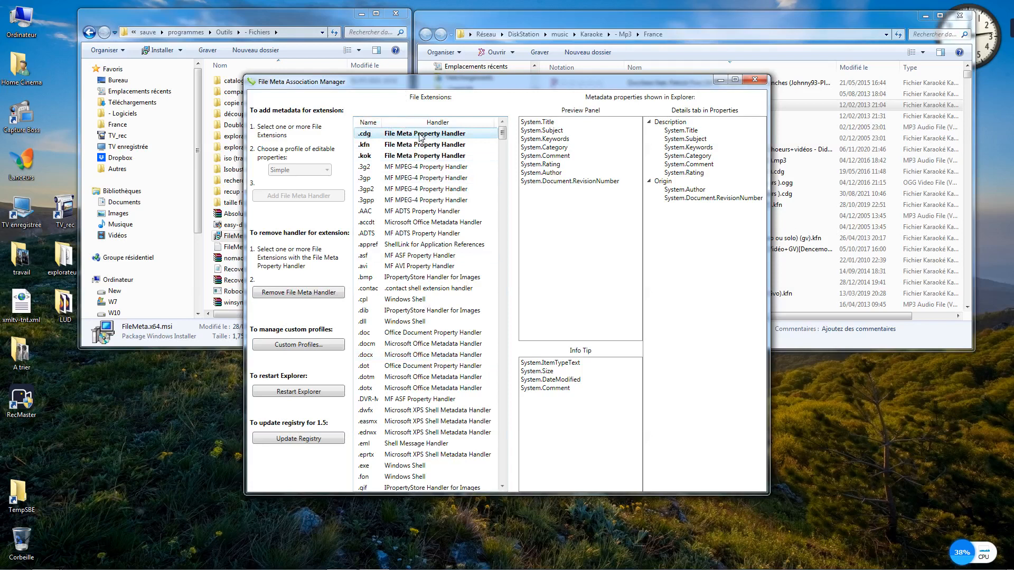
Step: Remove the File Meta handler from the .cdg extension and add it back with the Simple profile
{"action": "left_click", "coordinate": [291, 294]}
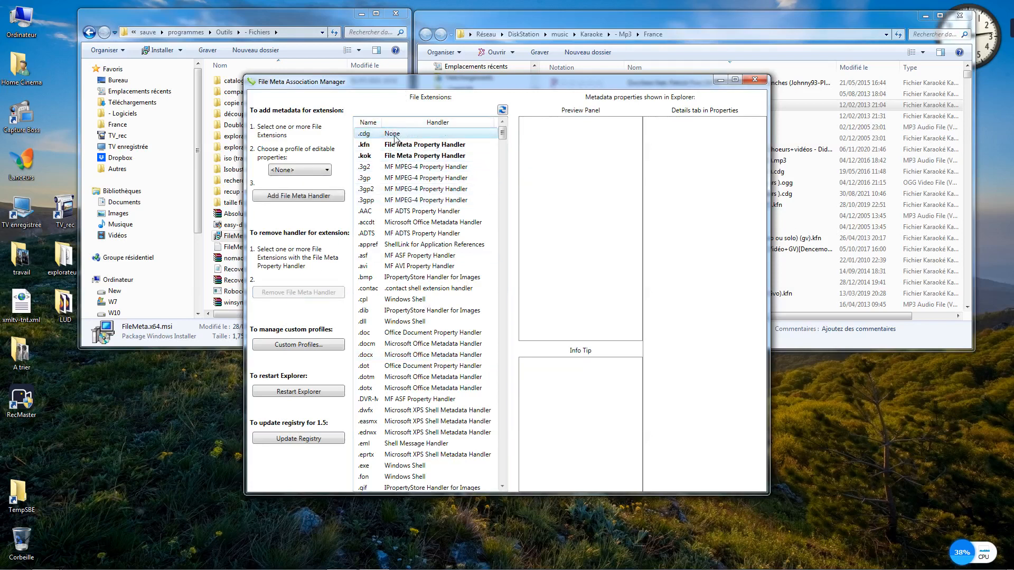
{"action": "left_click", "coordinate": [295, 170]}
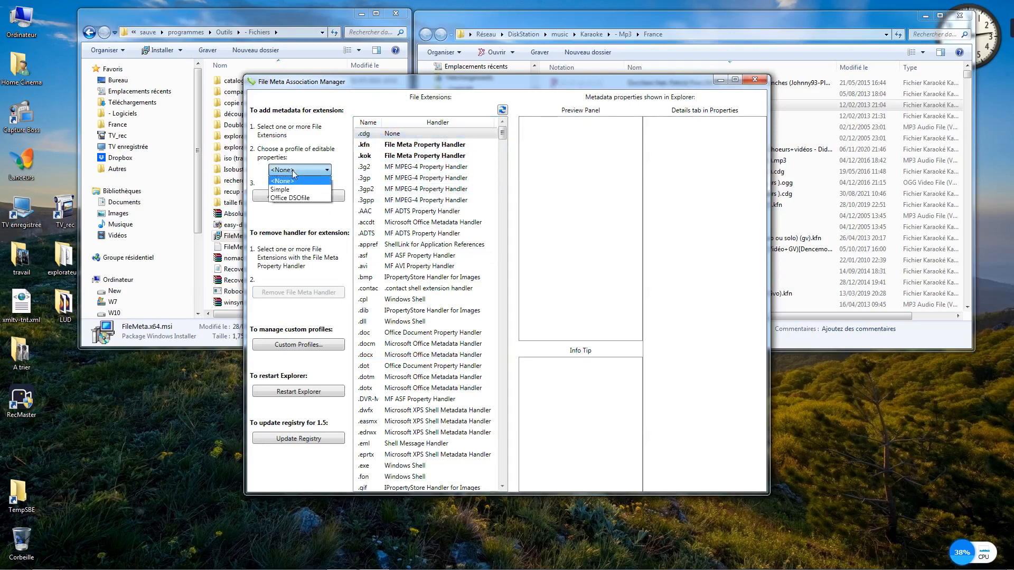
{"action": "left_click", "coordinate": [298, 190]}
{"action": "left_click", "coordinate": [298, 196]}
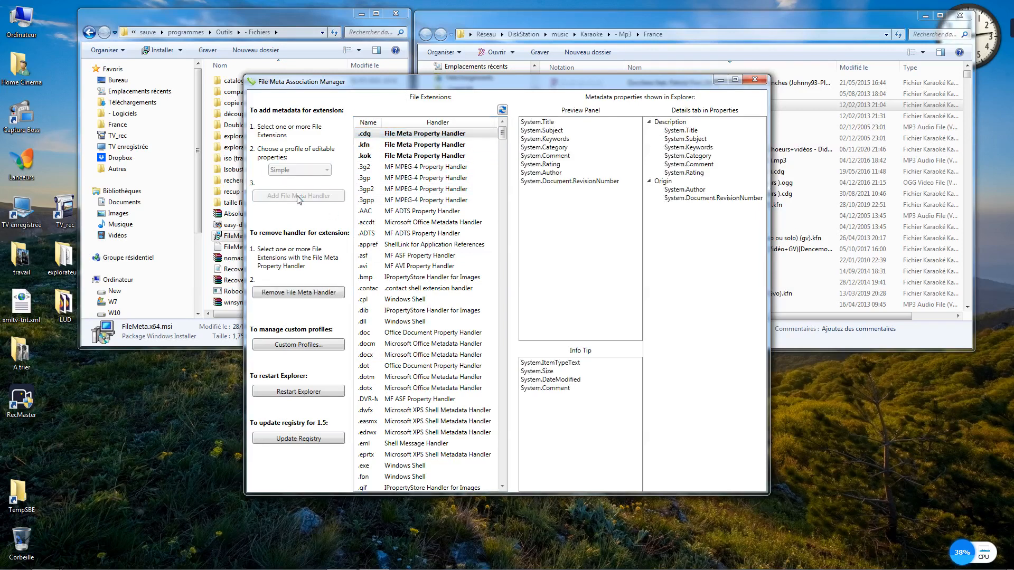
Step: Restart Explorer to apply the new handlers and close File Meta Association Manager
{"action": "left_click", "coordinate": [297, 392]}
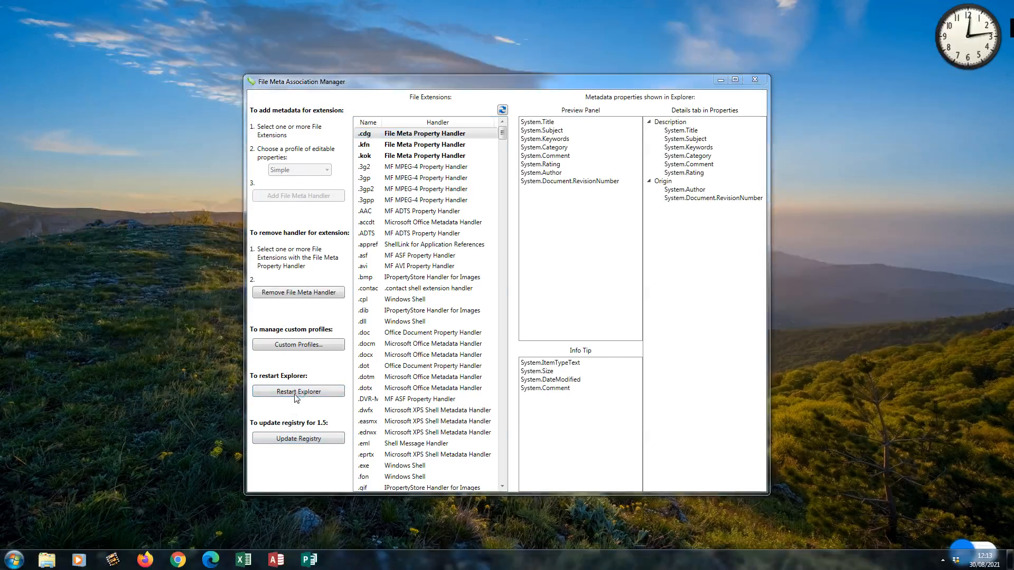
{"action": "left_click", "coordinate": [368, 82]}
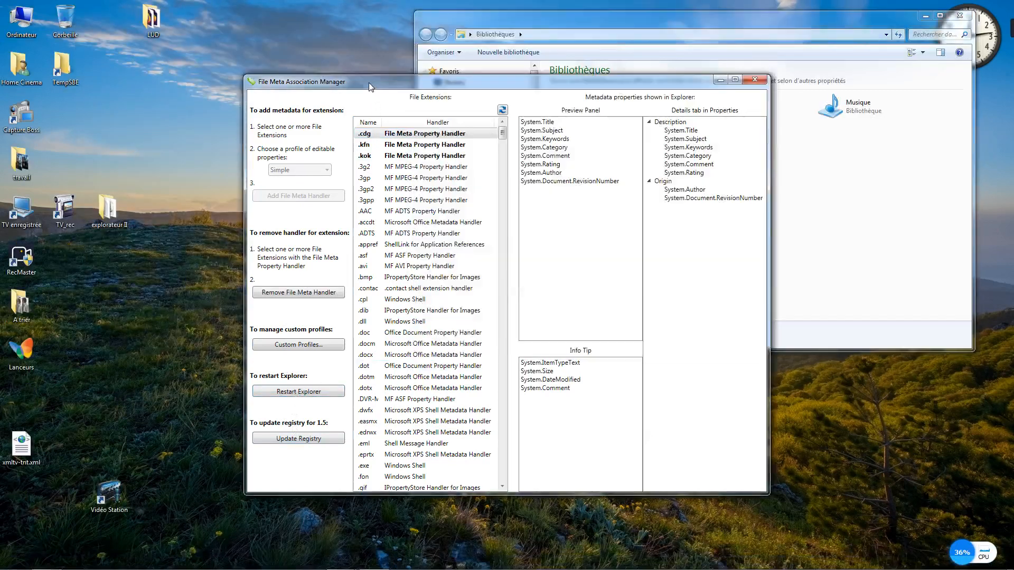
{"action": "left_click", "coordinate": [755, 81]}
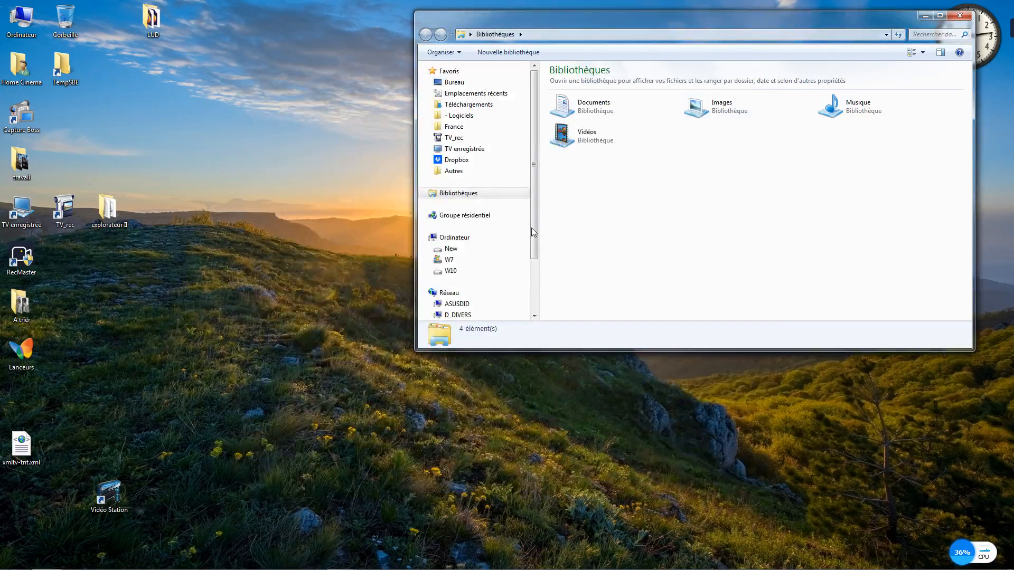
Step: In the France favourite folder, give "Zouk Machine - Maldon.kok" a three-star rating through its detailed properties
{"action": "left_click", "coordinate": [457, 127]}
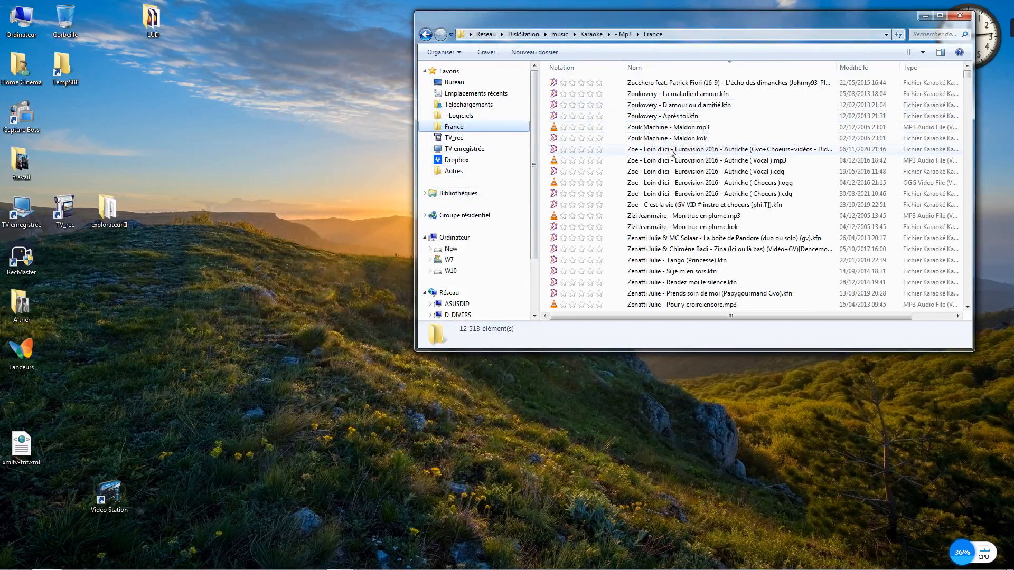
{"action": "right_click", "coordinate": [623, 139]}
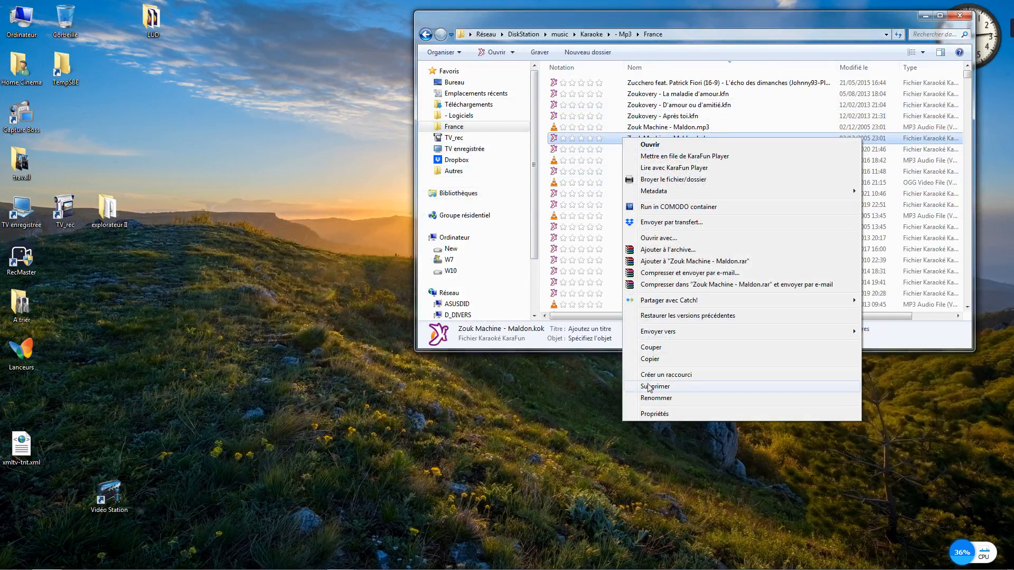
{"action": "left_click", "coordinate": [653, 413]}
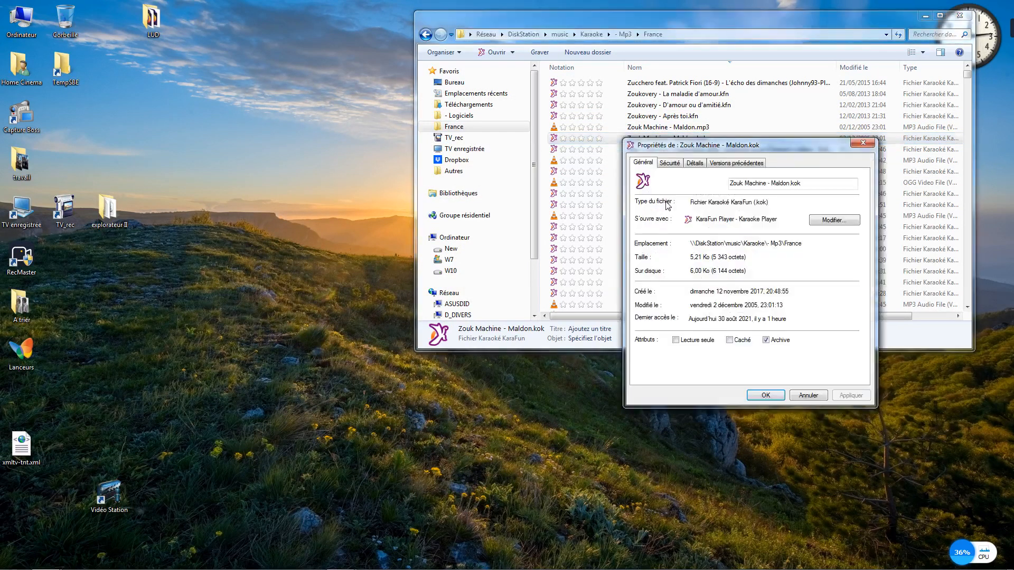
{"action": "left_click", "coordinate": [695, 164]}
{"action": "left_click", "coordinate": [718, 252]}
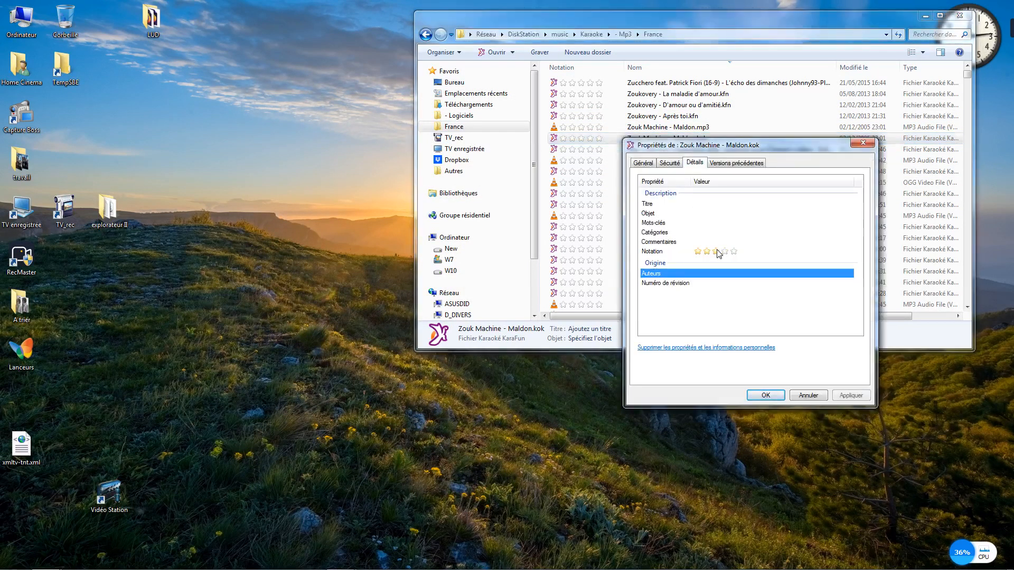
{"action": "left_click", "coordinate": [766, 396]}
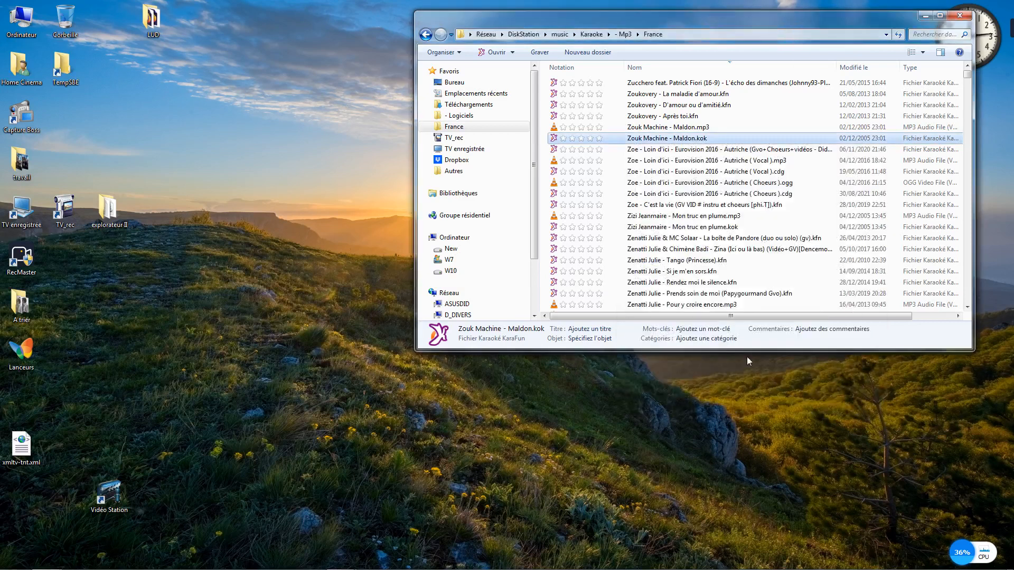
{"action": "left_click", "coordinate": [585, 150]}
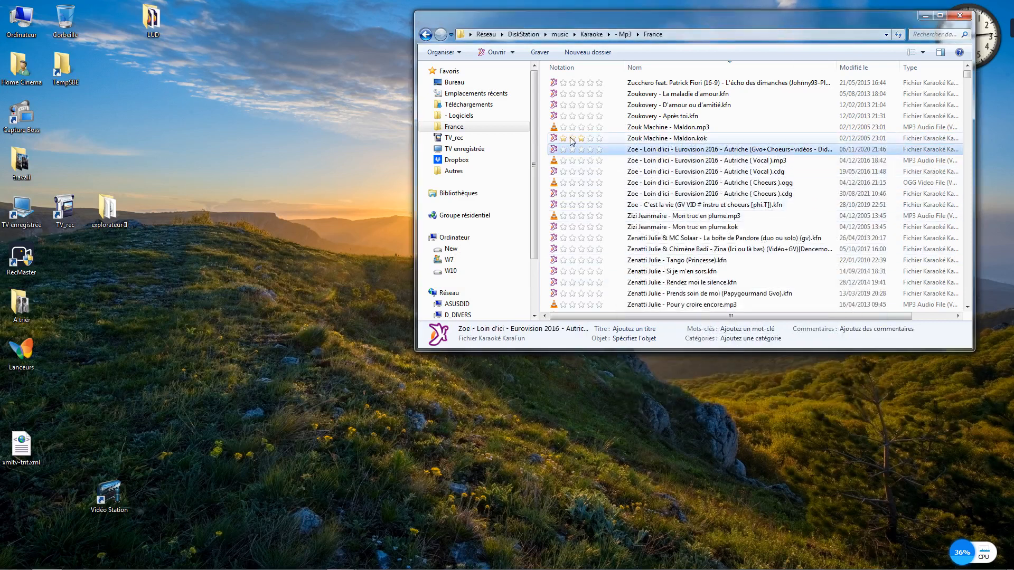
Step: Clear the star rating of "Zouk Machine - Maldon.kok" in its detailed properties and apply the change
{"action": "right_click", "coordinate": [649, 138]}
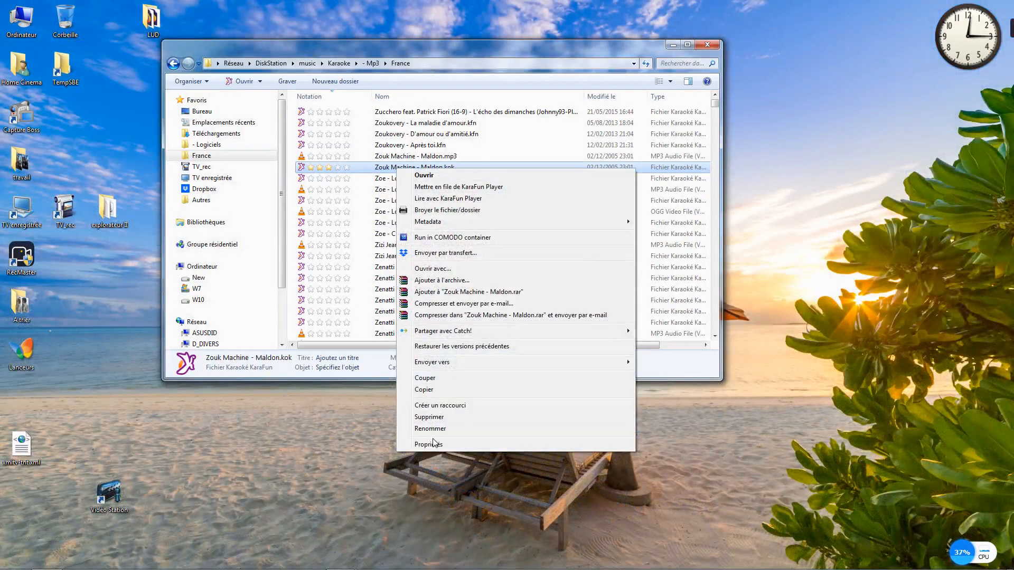
{"action": "left_click", "coordinate": [429, 445]}
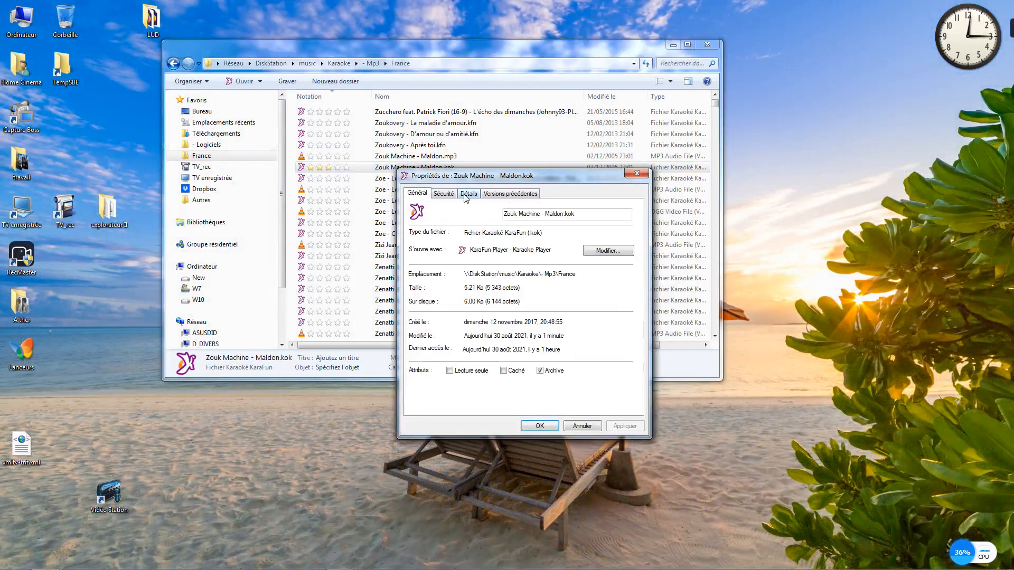
{"action": "left_click", "coordinate": [466, 193]}
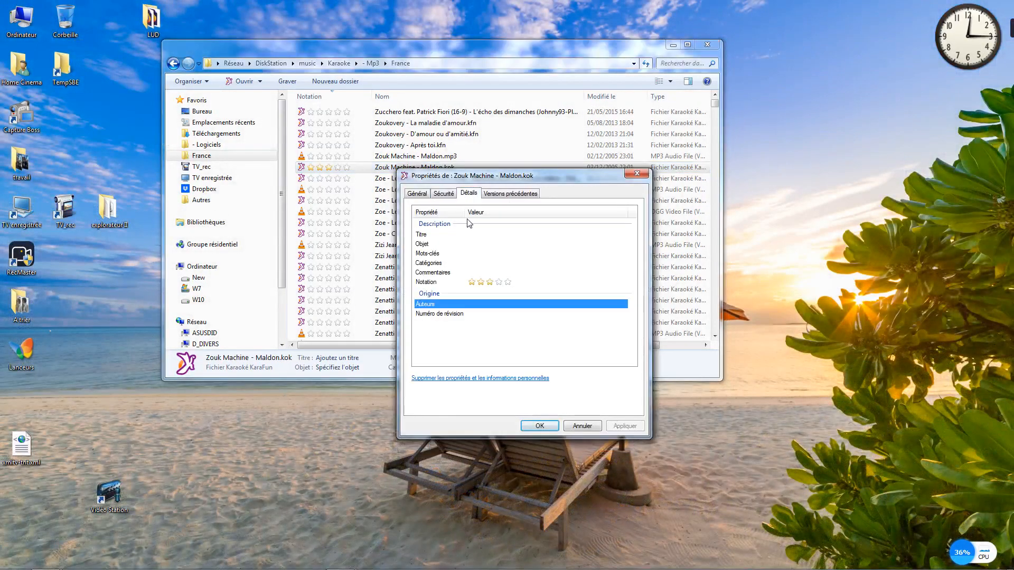
{"action": "left_click", "coordinate": [472, 283]}
{"action": "left_click", "coordinate": [540, 427]}
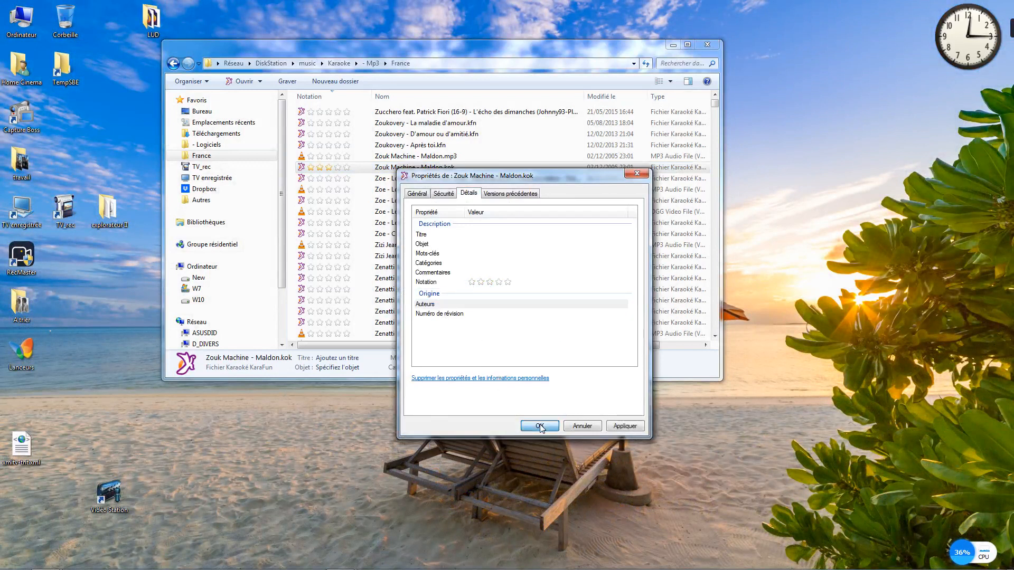
{"action": "left_click", "coordinate": [323, 202]}
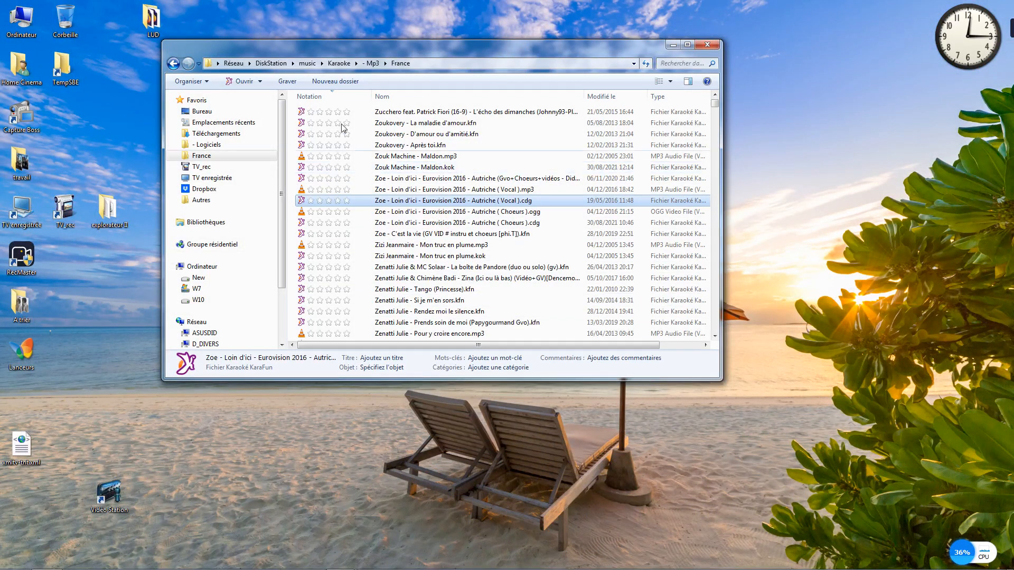
{"action": "left_click_drag", "start_coordinate": [382, 45], "coordinate": [518, 51]}
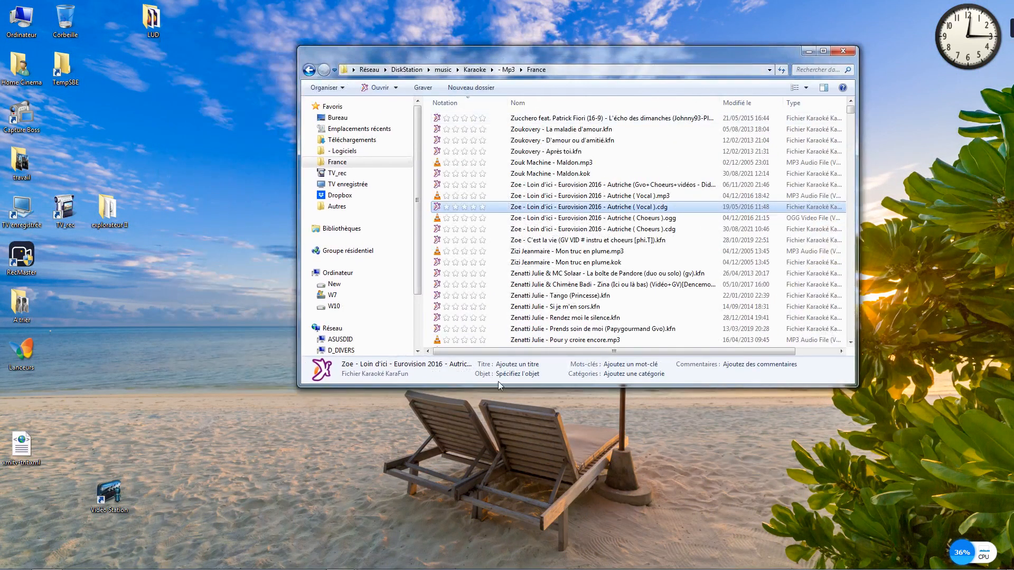